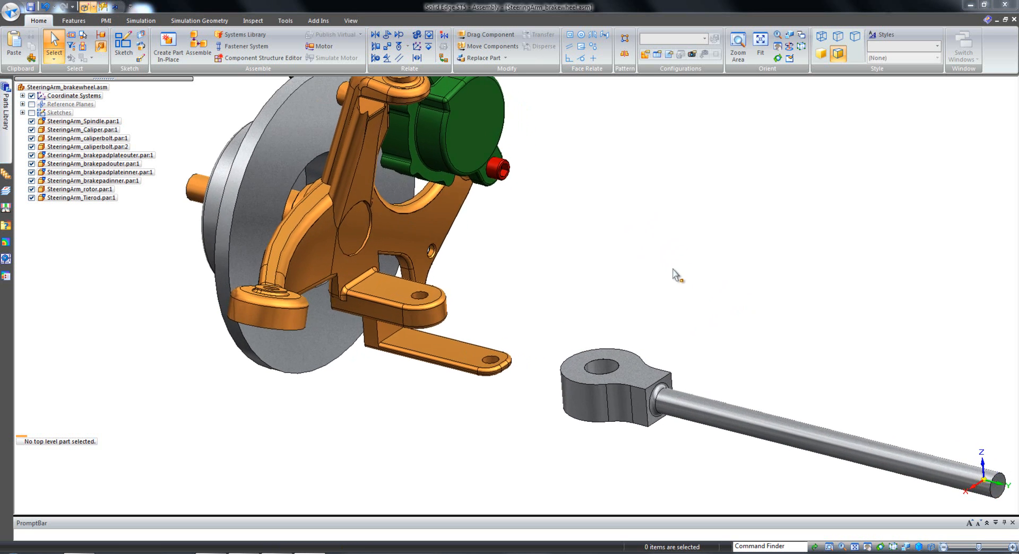
Create and edit a new in-place part named Steering Arm, offset from the assembly origin by keypoint to the tie rod's eye centre.
right_click(696, 248)
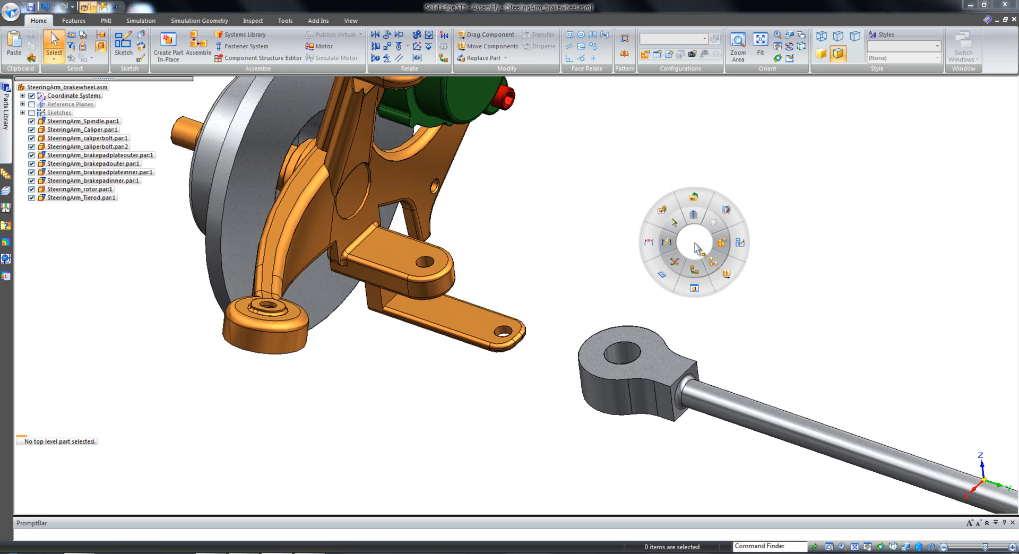
click(693, 288)
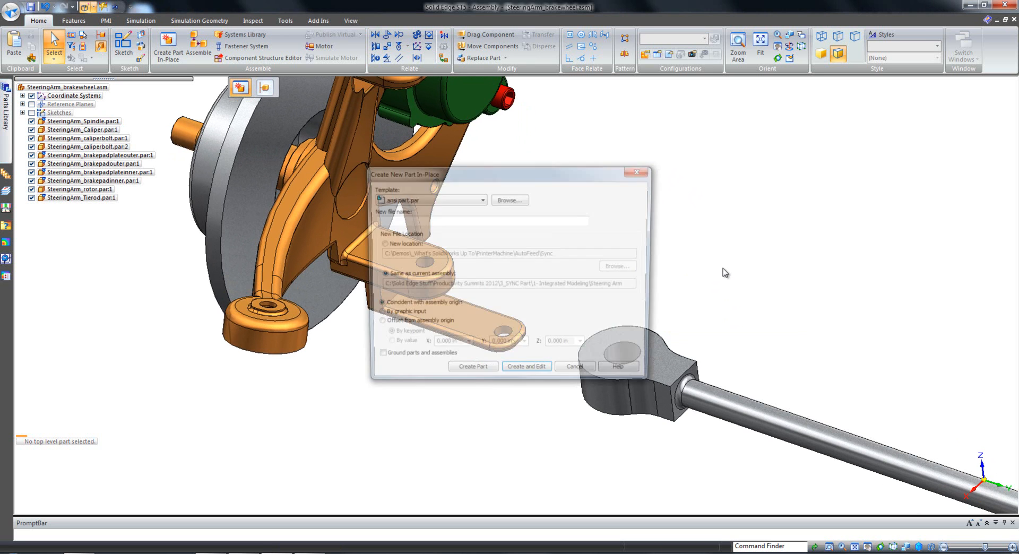
click(383, 221)
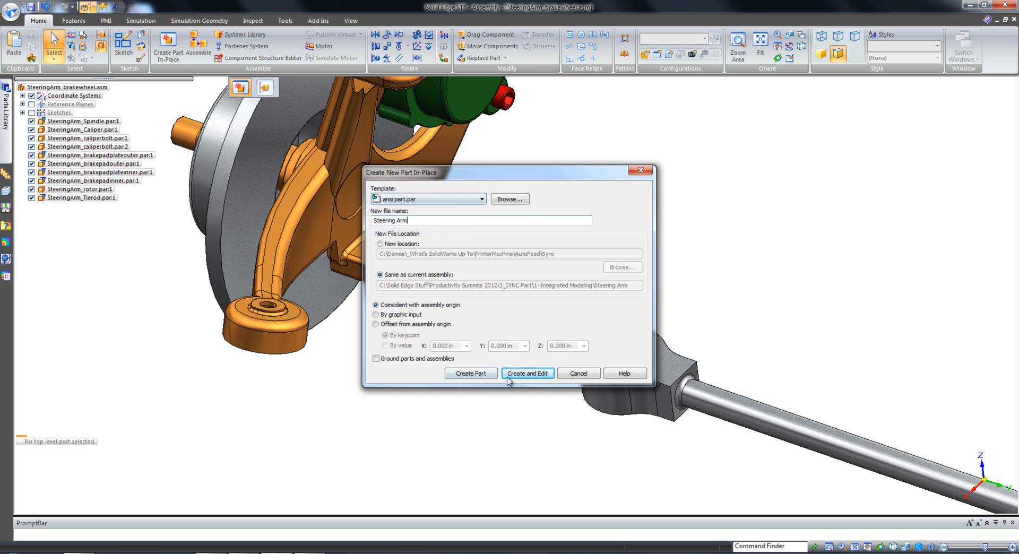
click(385, 325)
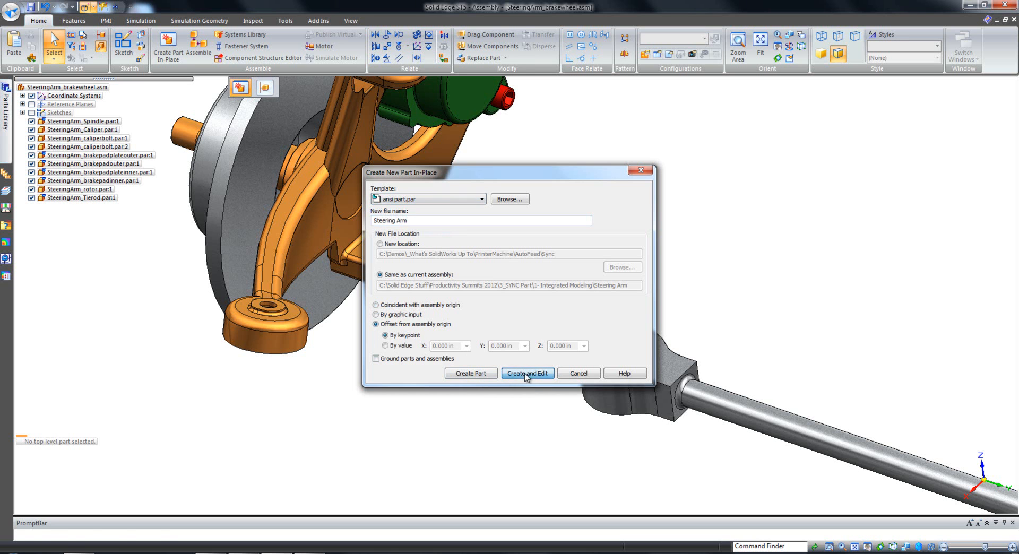
click(525, 373)
click(632, 349)
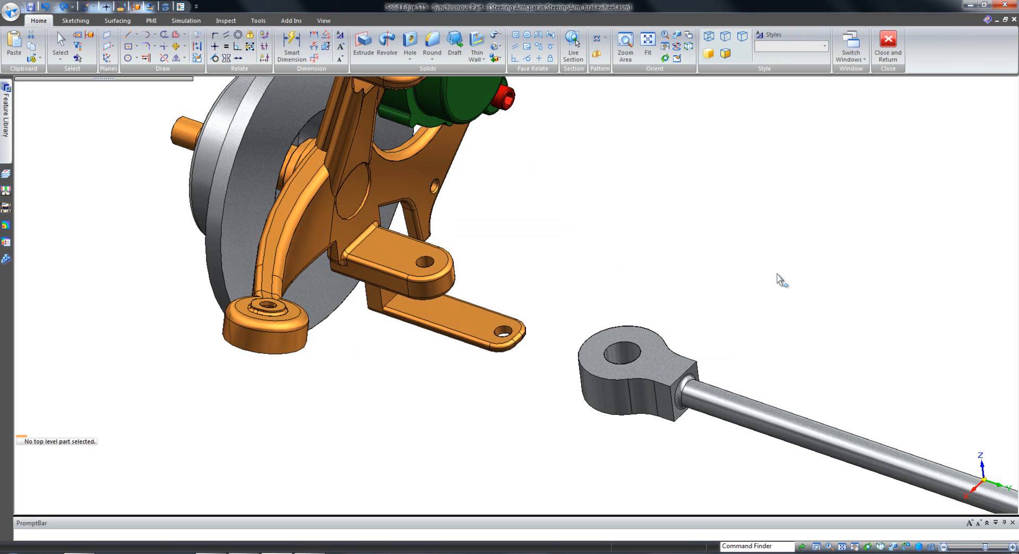
Extrude the top face of the tie rod's eye end upward 1 in as the new part's base body.
ctrl+scroll(646, 248, up, 3)
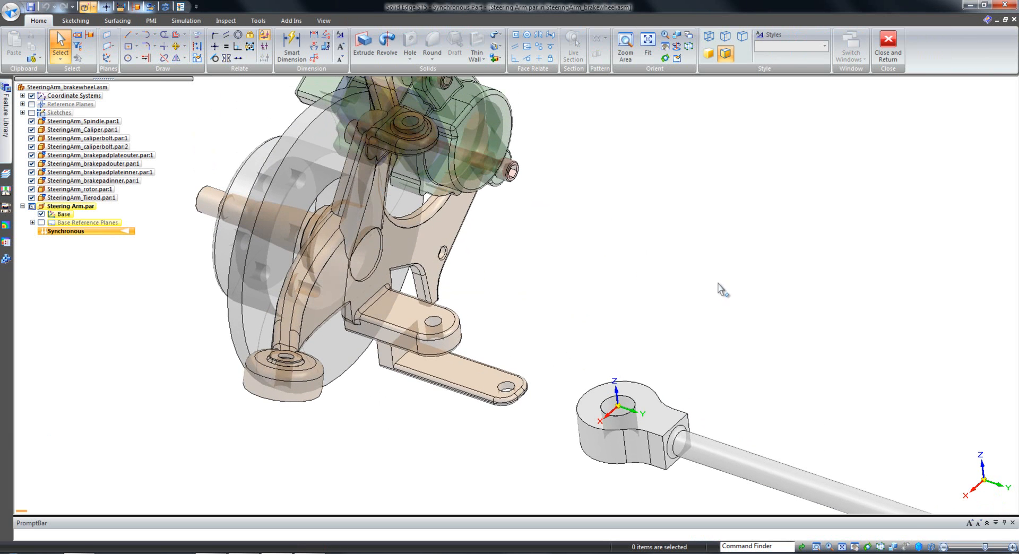
middle_drag(728, 315, 632, 237)
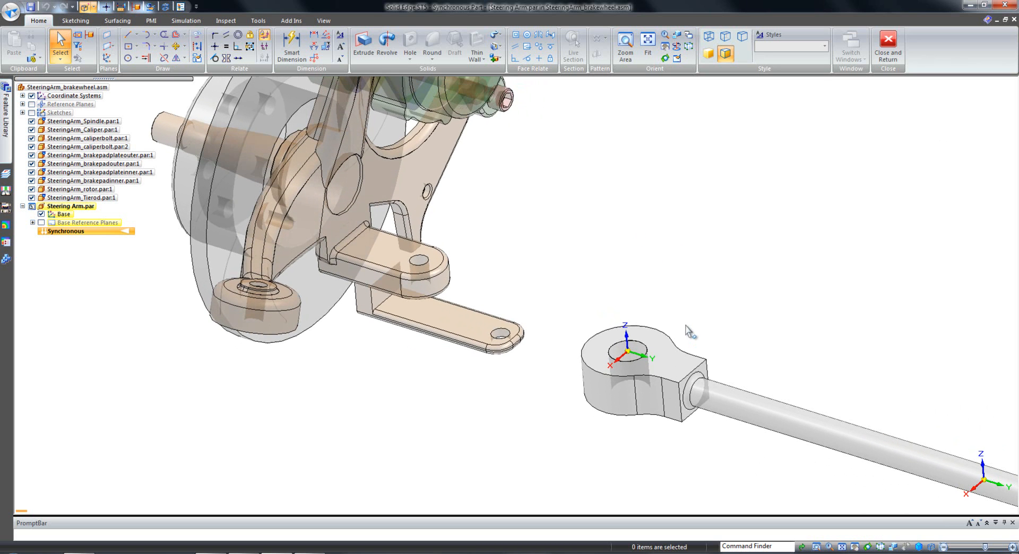
right_click(672, 237)
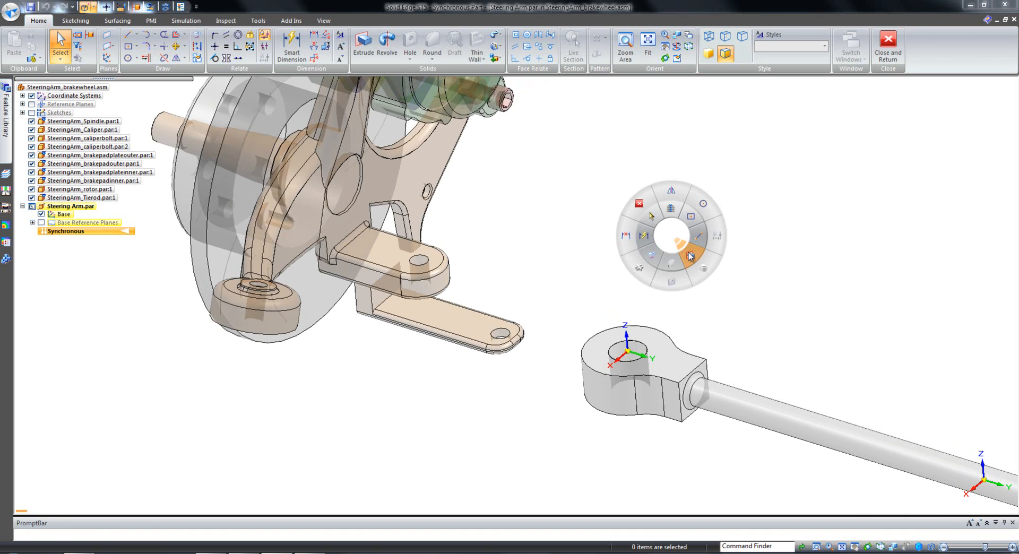
click(690, 257)
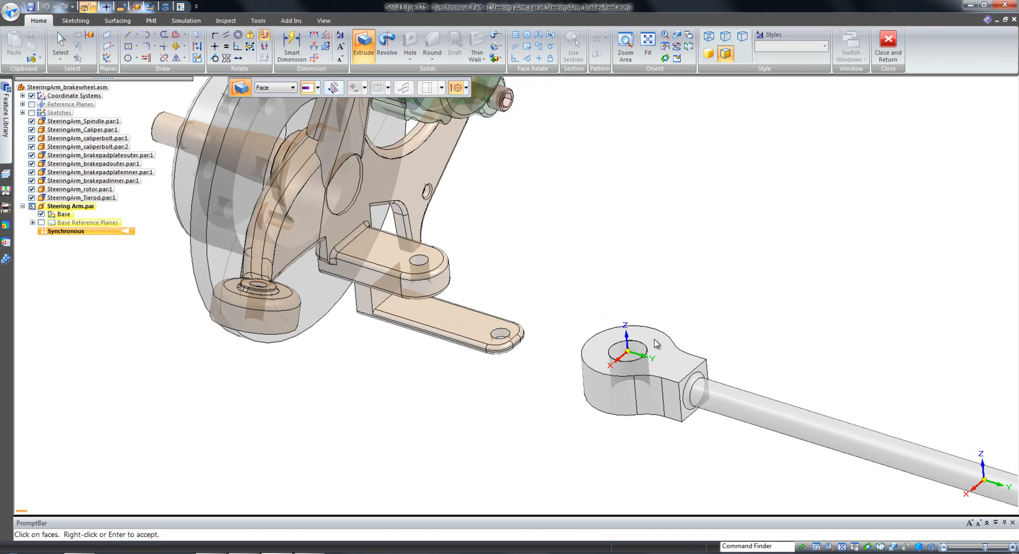
click(656, 343)
right_click(707, 315)
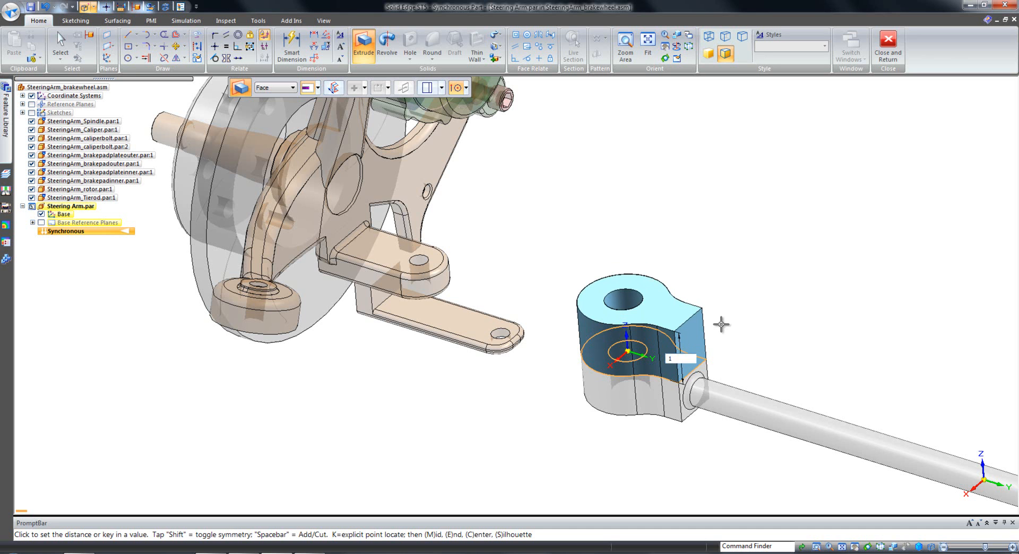
key(Return)
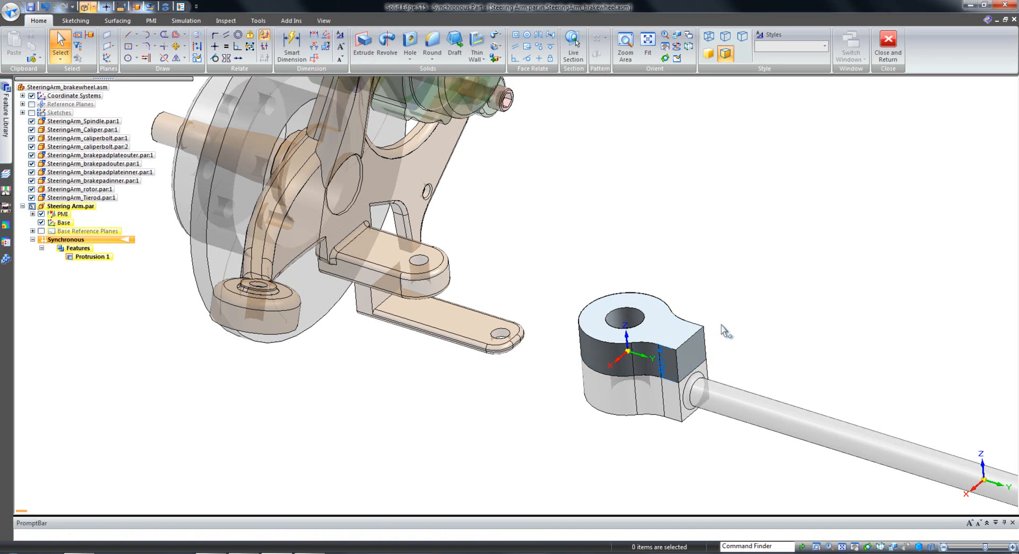
Sketch a circle on the body's top face, concentric with the hole and matching the outer round edge.
scroll(723, 332, up, 4)
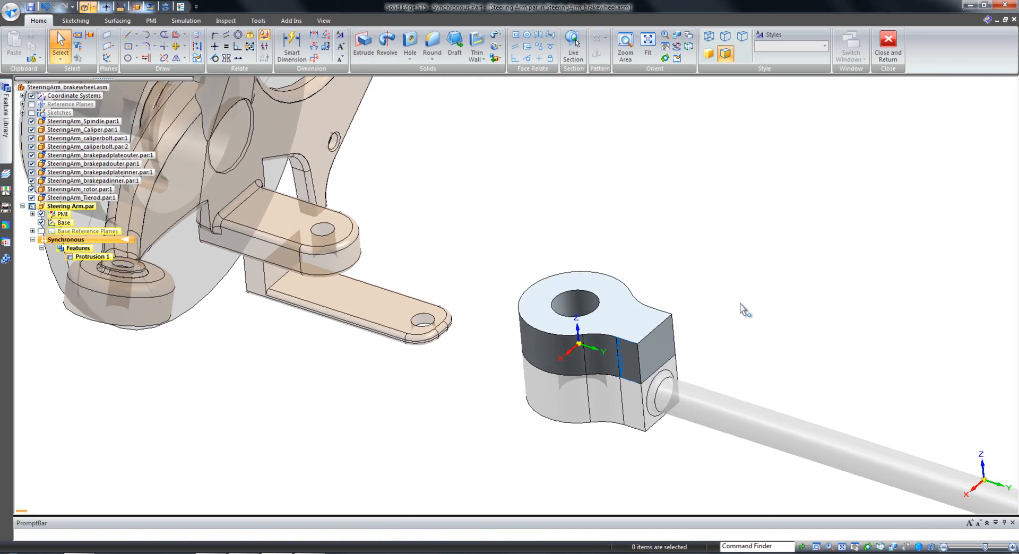
middle_drag(687, 212, 672, 287)
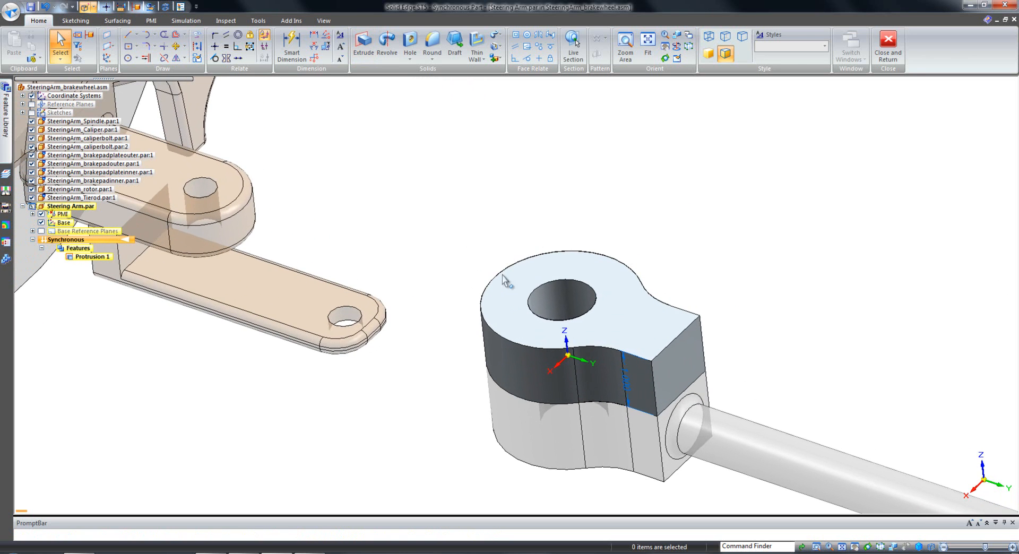
right_drag(652, 223, 686, 192)
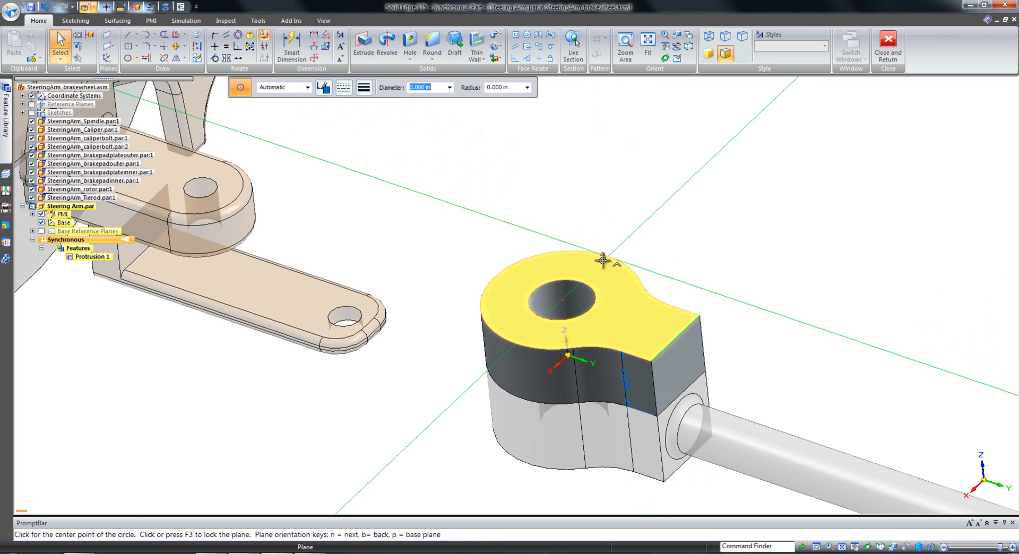
key(F3)
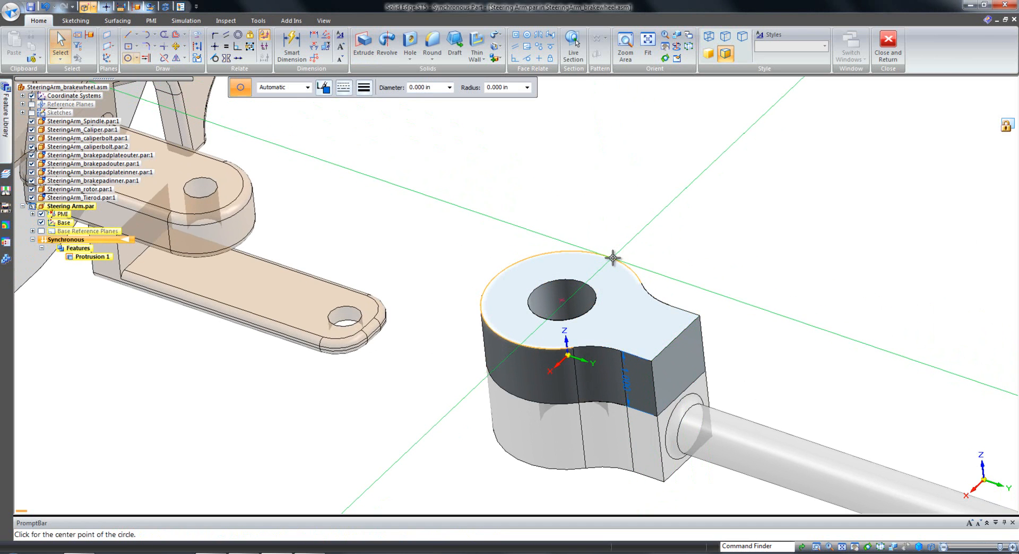
click(613, 258)
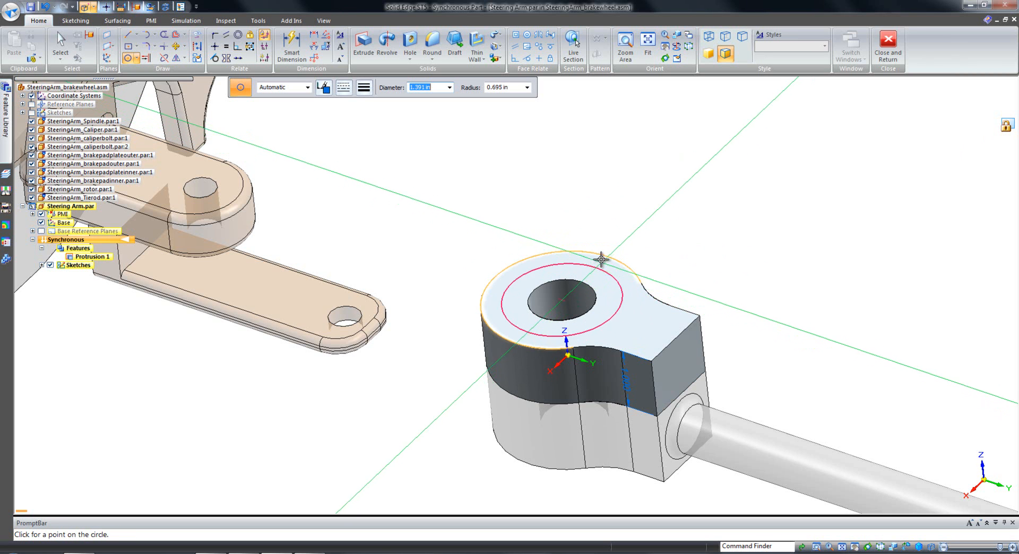
click(616, 254)
key(Escape)
Cut the top region outside the circle, on the rectangular neck, down by 0.125 in.
middle_drag(677, 243, 635, 234)
middle_drag(724, 219, 718, 219)
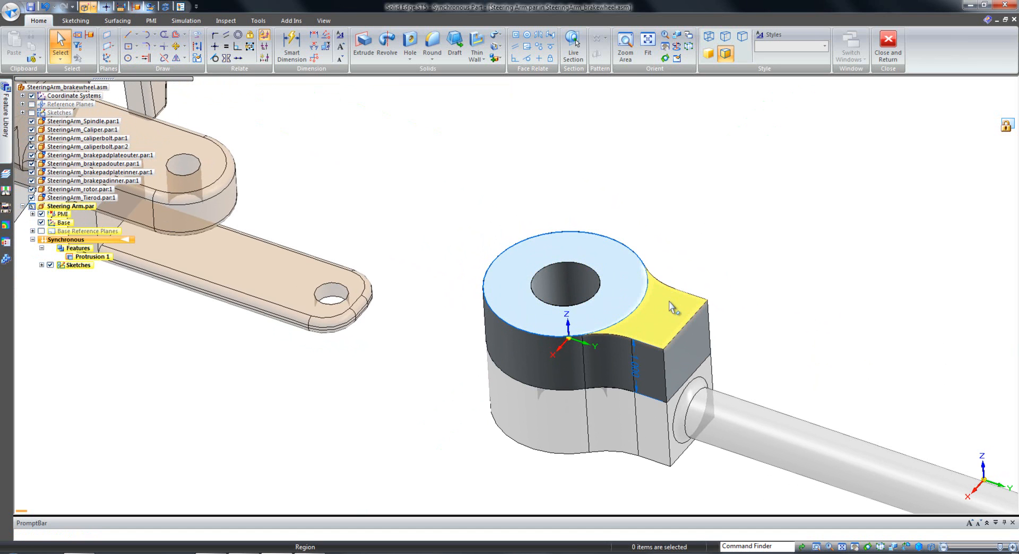
shift+middle_drag(670, 304, 669, 287)
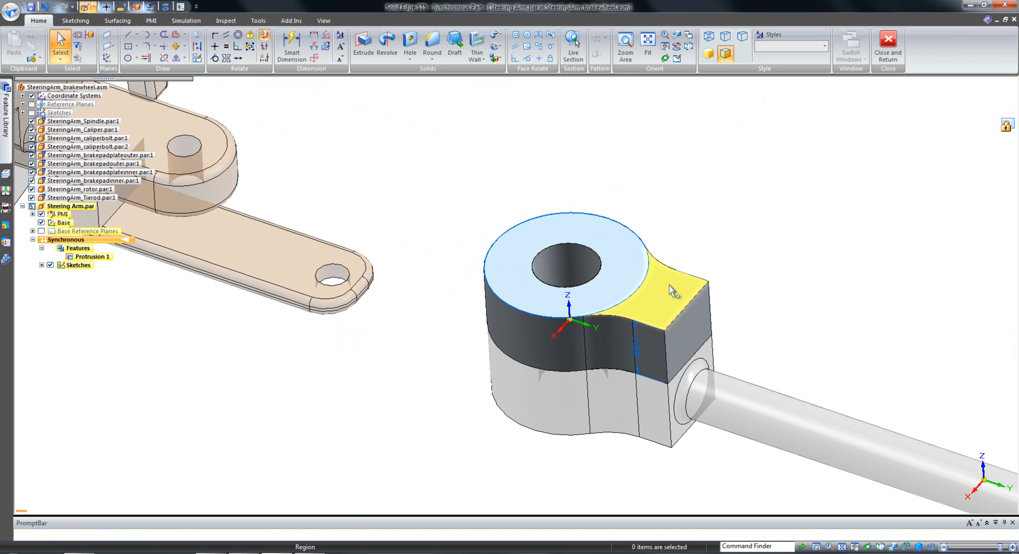
click(672, 291)
click(668, 289)
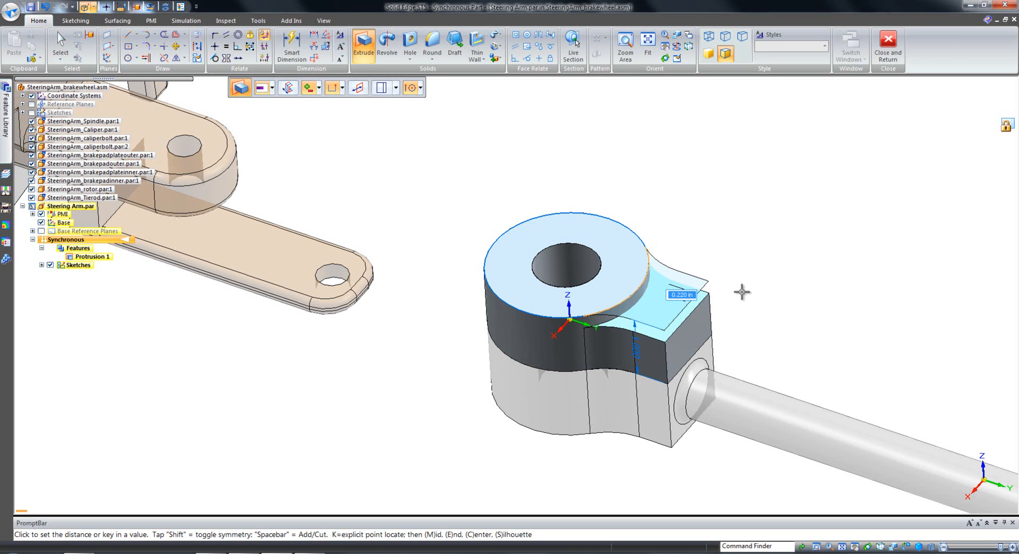
text(.125)
key(Return)
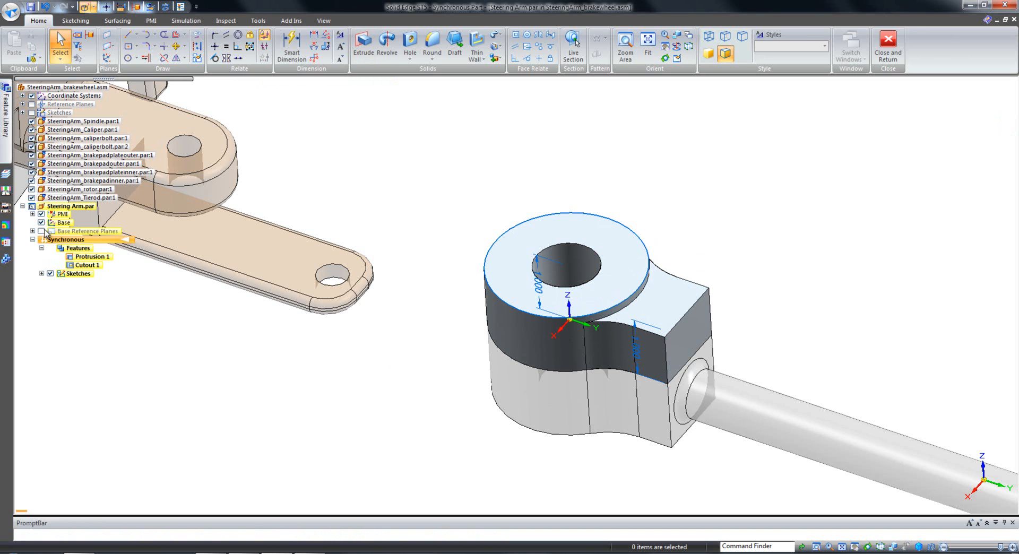
Hide the part's PMI, sketches and base coordinate system along with all other assembly parts.
click(42, 215)
click(50, 273)
scroll(555, 193, up, 2)
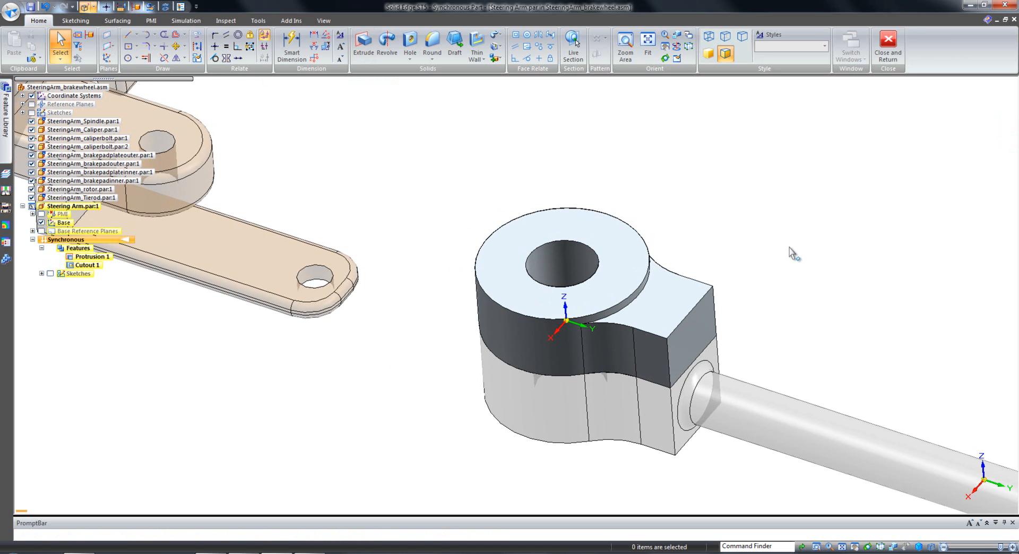
right_click(789, 262)
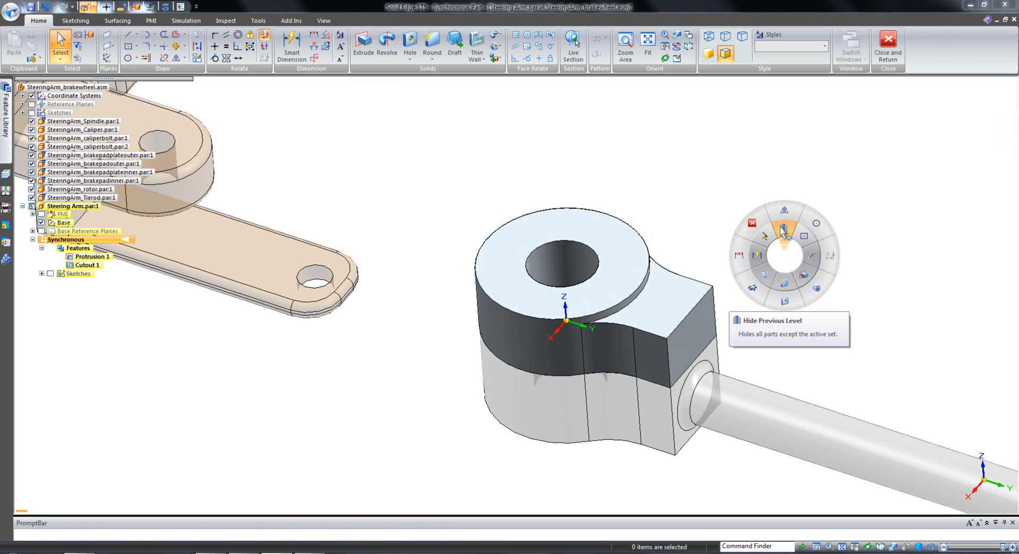
click(779, 232)
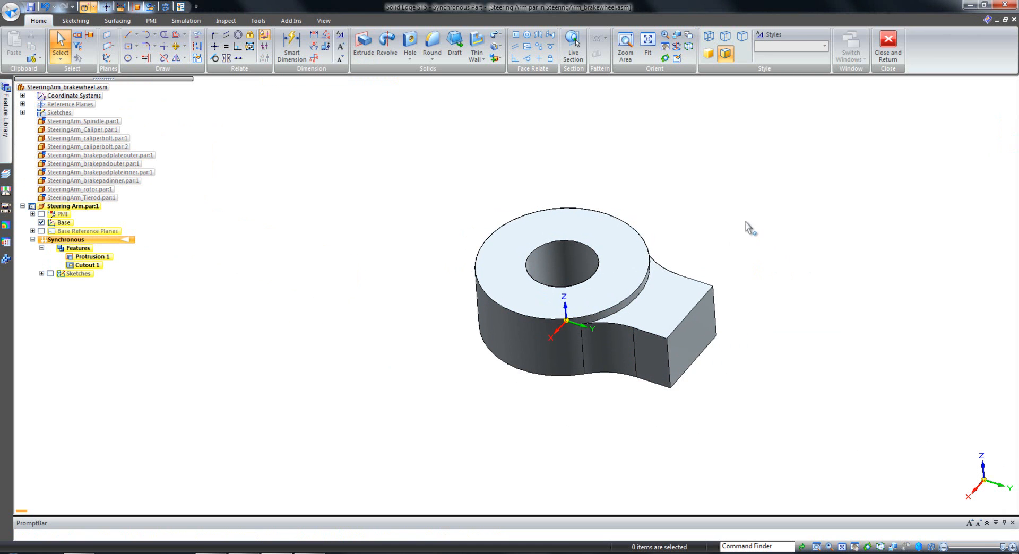
click(40, 222)
Create a coincident reference plane on the top ring face around the hole.
middle_drag(391, 363, 743, 236)
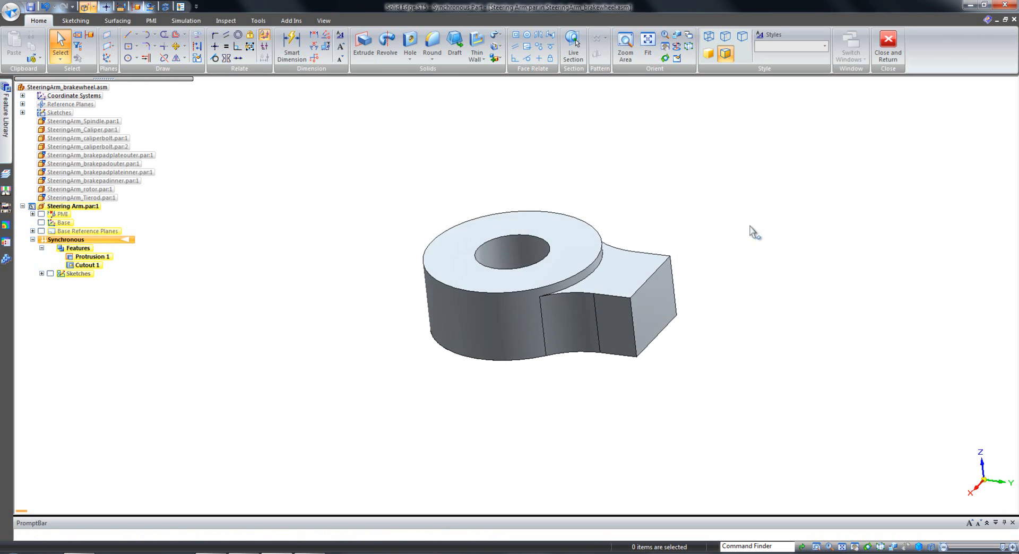
click(107, 35)
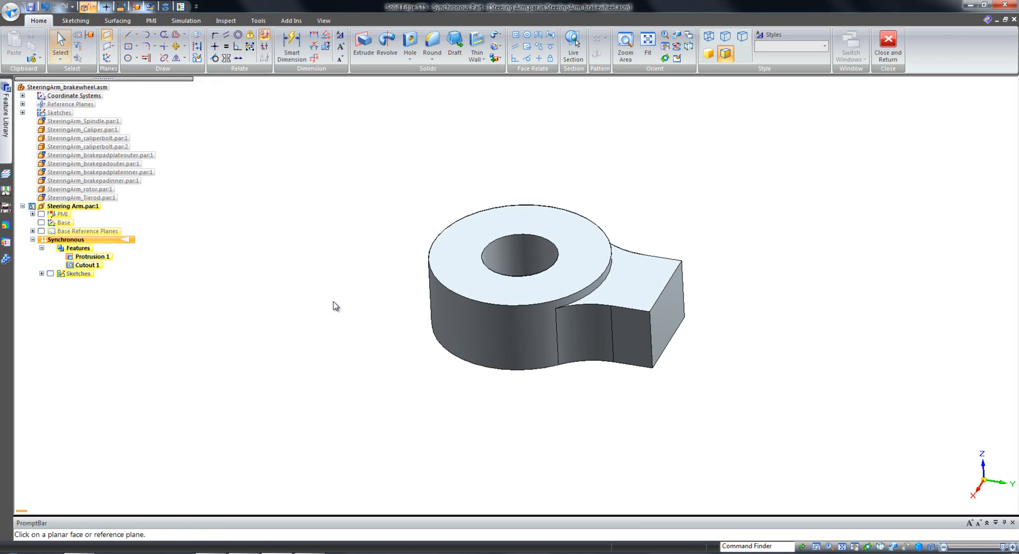
click(460, 247)
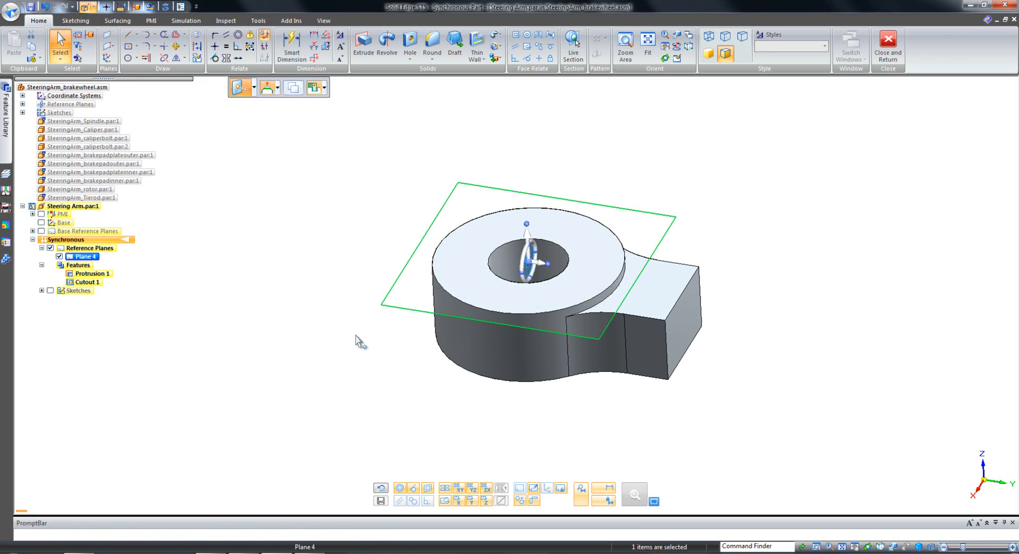
scroll(358, 336, up, 2)
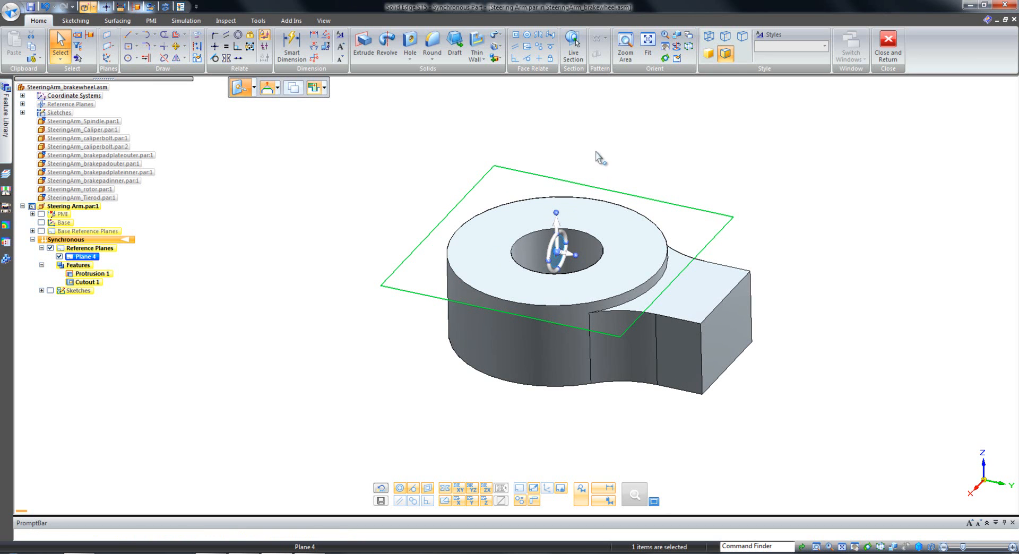
click(562, 232)
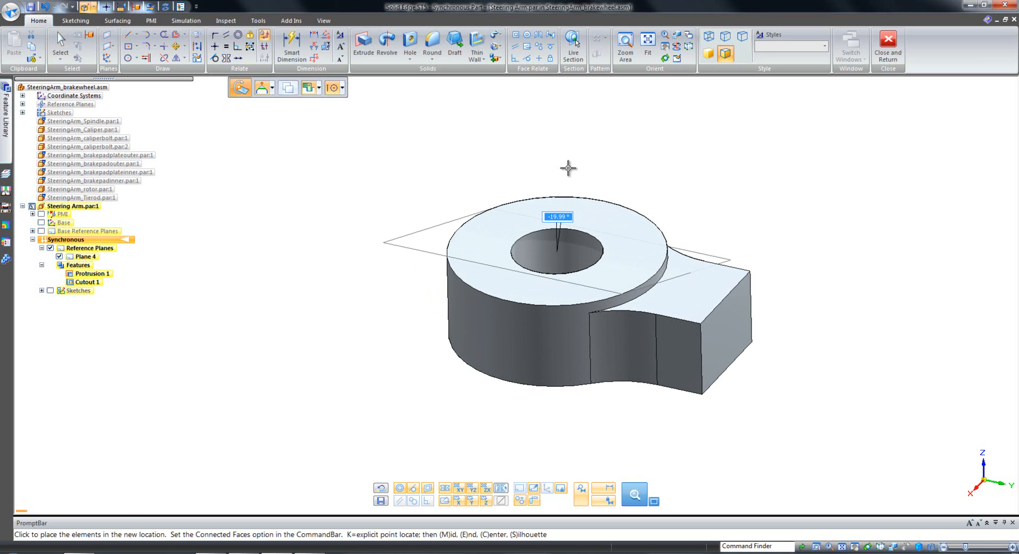
click(567, 168)
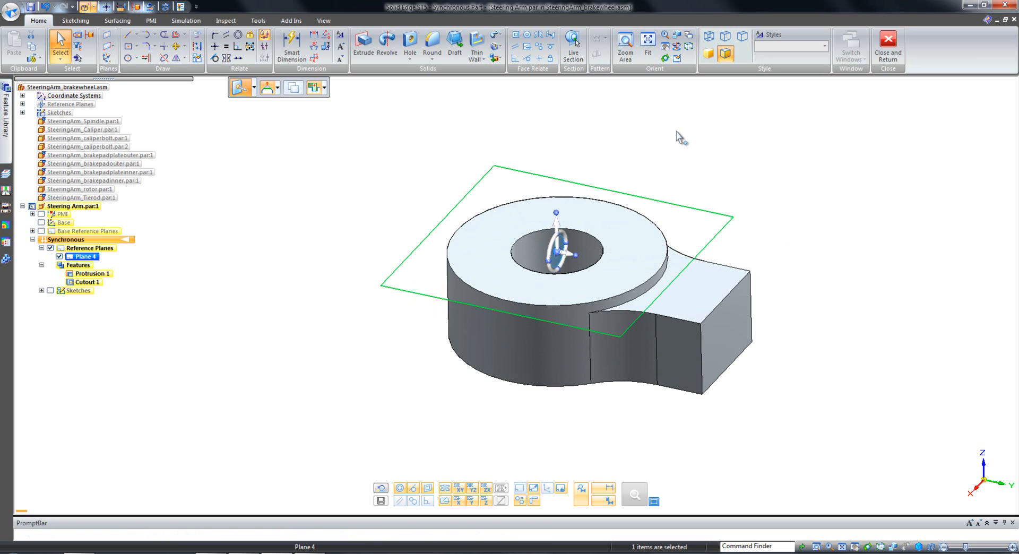
shift+click(562, 240)
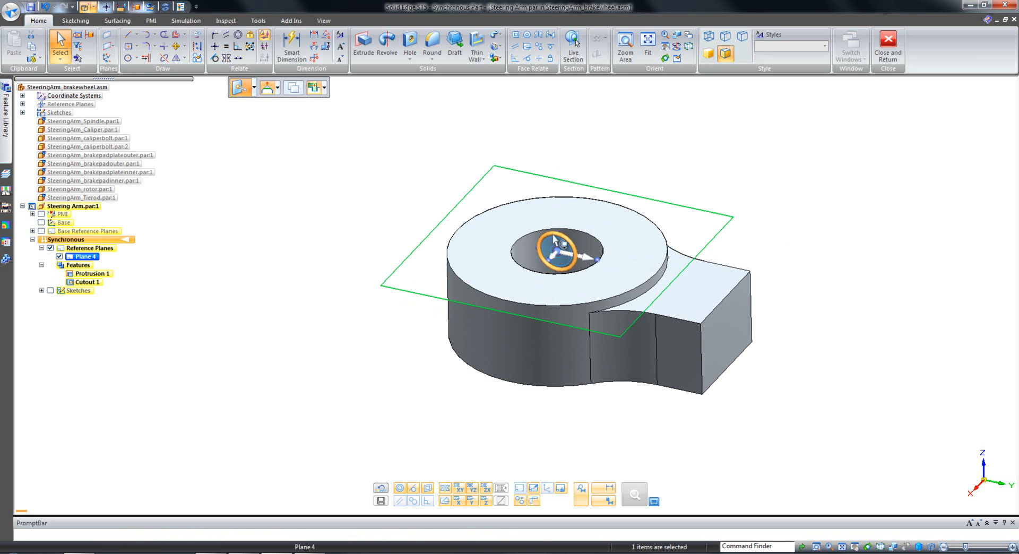
click(552, 234)
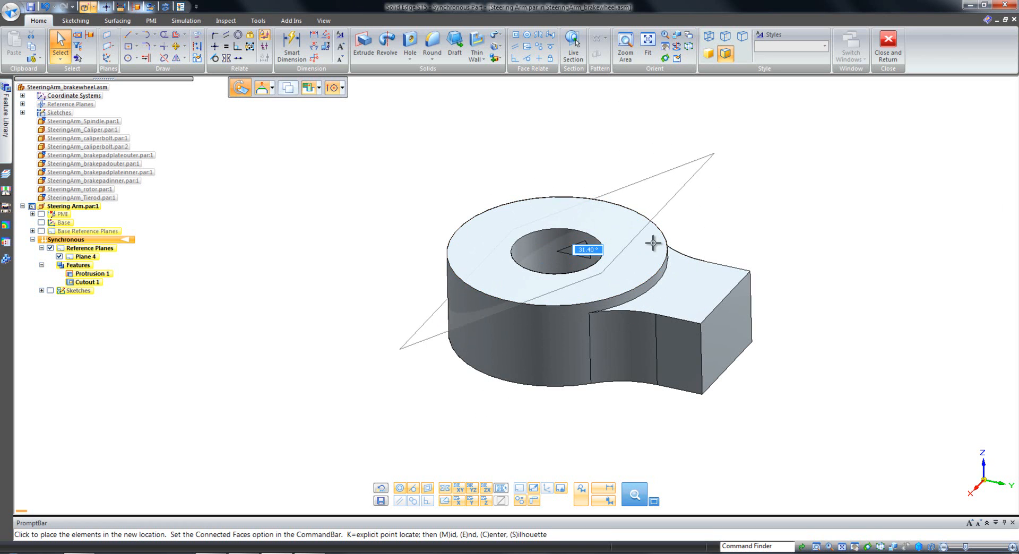
click(679, 218)
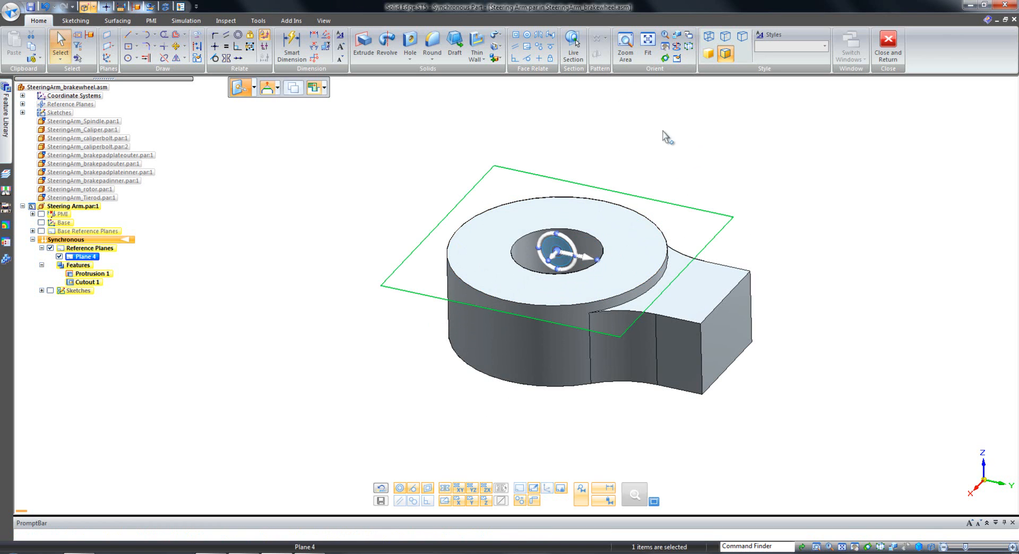
Move the new reference plane 0.5 in down from the top ring face into the body.
click(557, 269)
click(559, 271)
text(.)
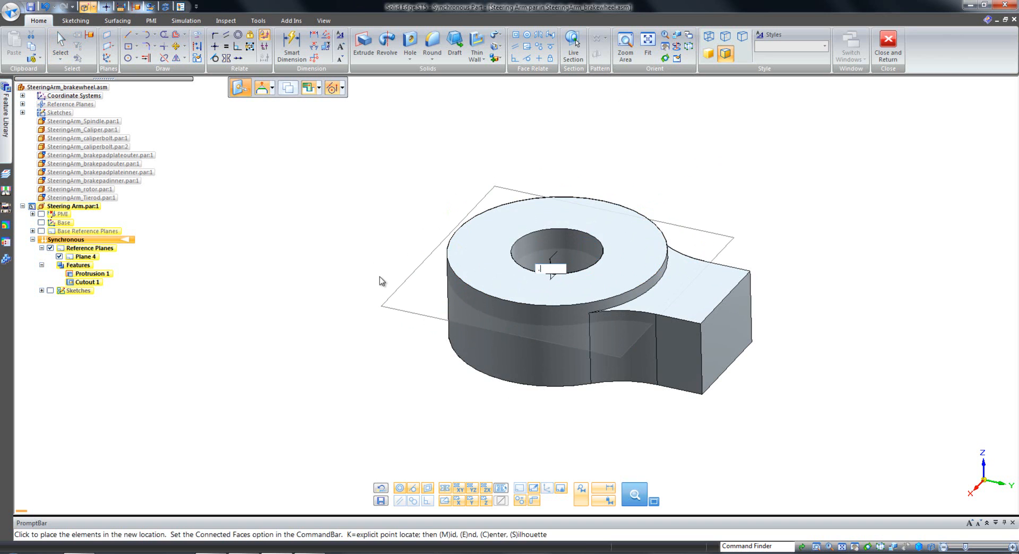
text(5)
key(Return)
key(Escape)
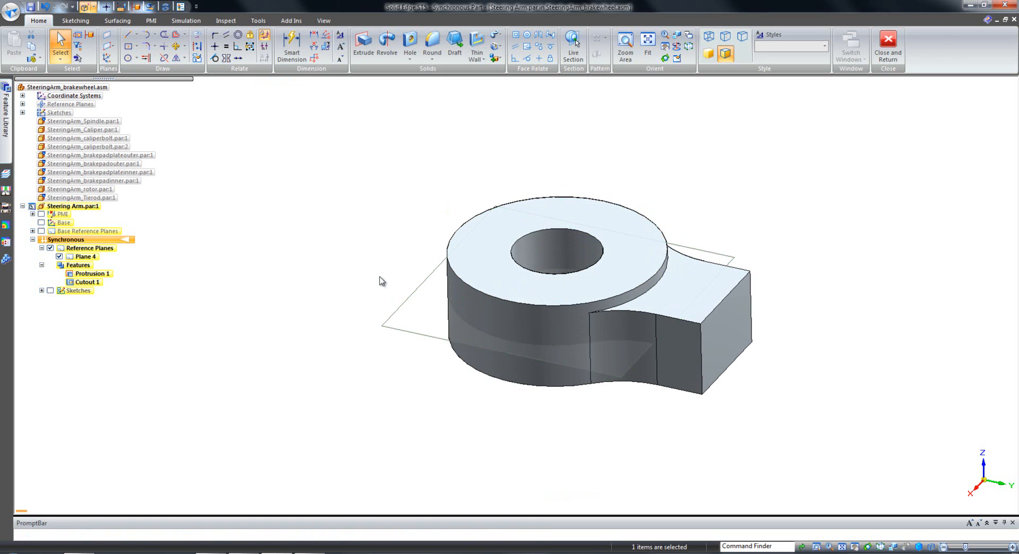
Mirror the neck's recessed top face and the adjoining outer ring wall about the offset reference plane, and hide that plane.
click(726, 279)
ctrl+click(557, 368)
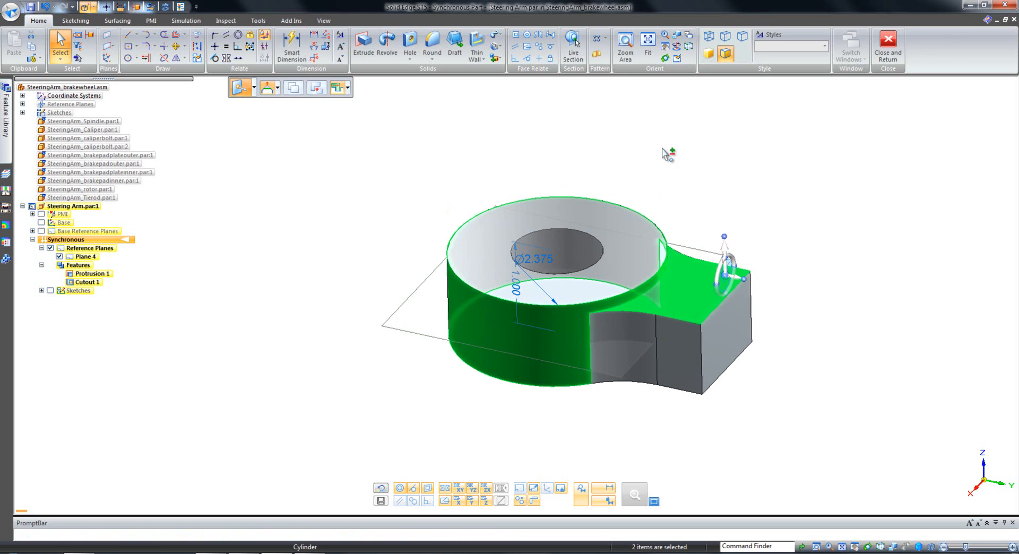
click(596, 54)
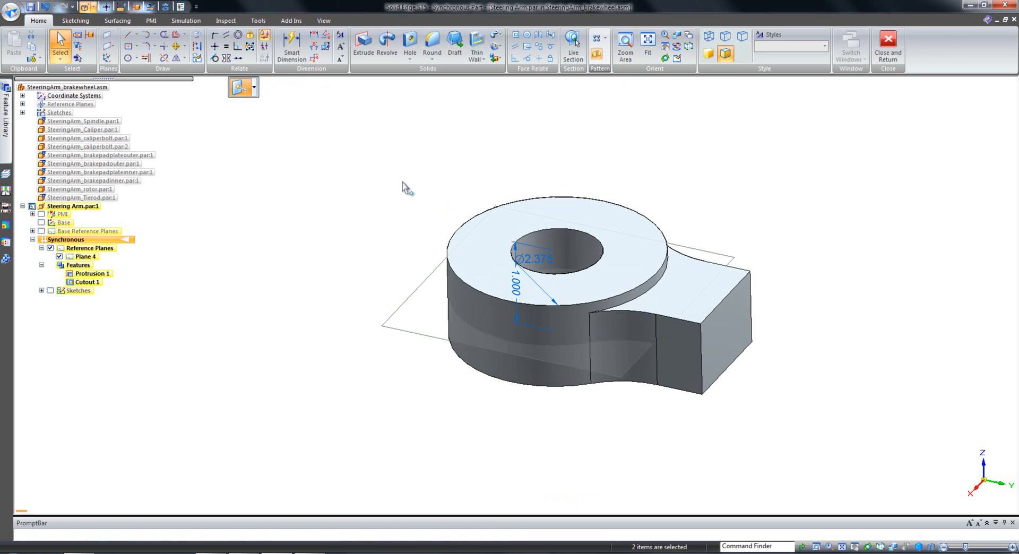
click(403, 328)
key(Escape)
click(59, 257)
Copy all faces of the ring-and-neck body 8 in along the Y axis, outward past the neck's end face.
middle_drag(302, 318, 311, 320)
middle_drag(675, 309, 296, 331)
scroll(275, 335, down, 5)
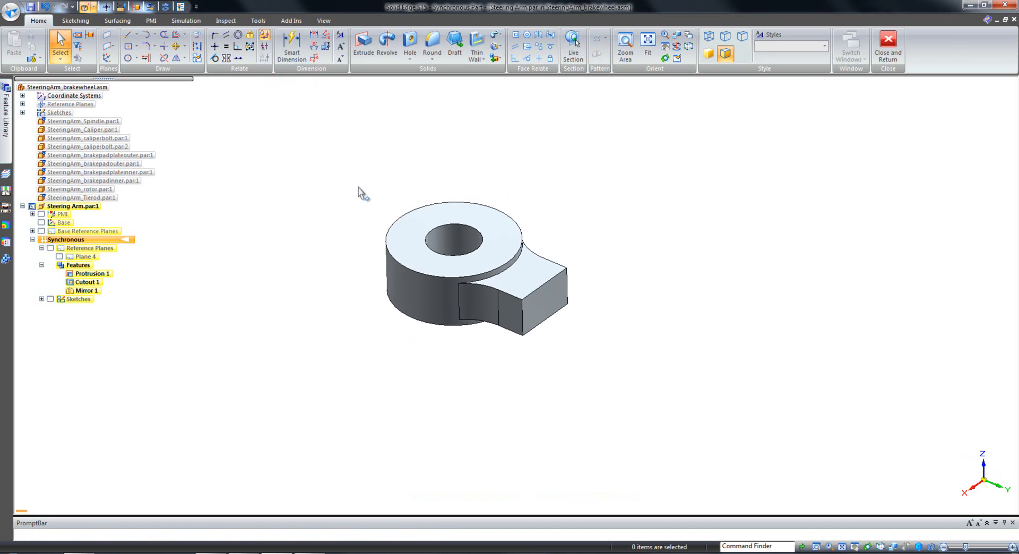
drag(358, 182, 649, 382)
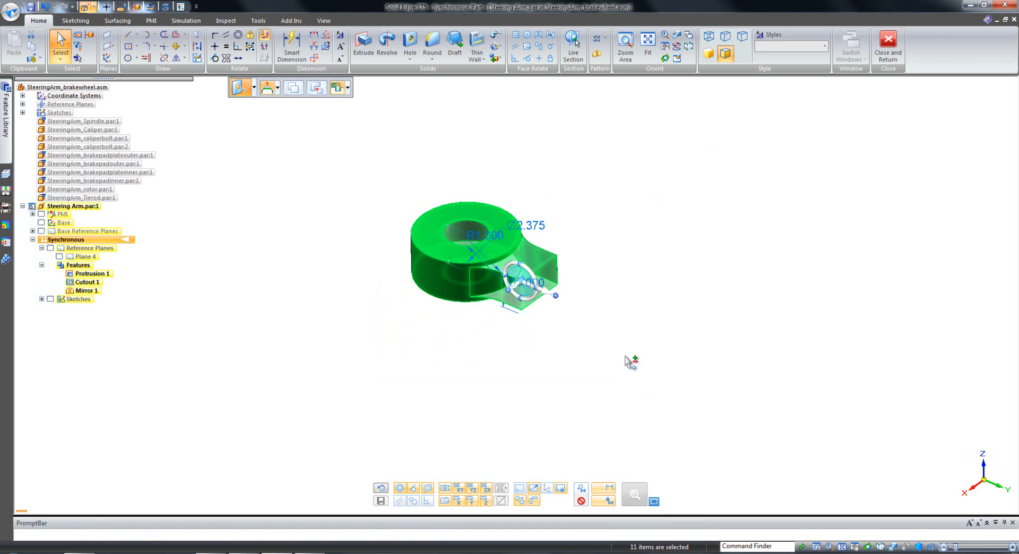
click(533, 291)
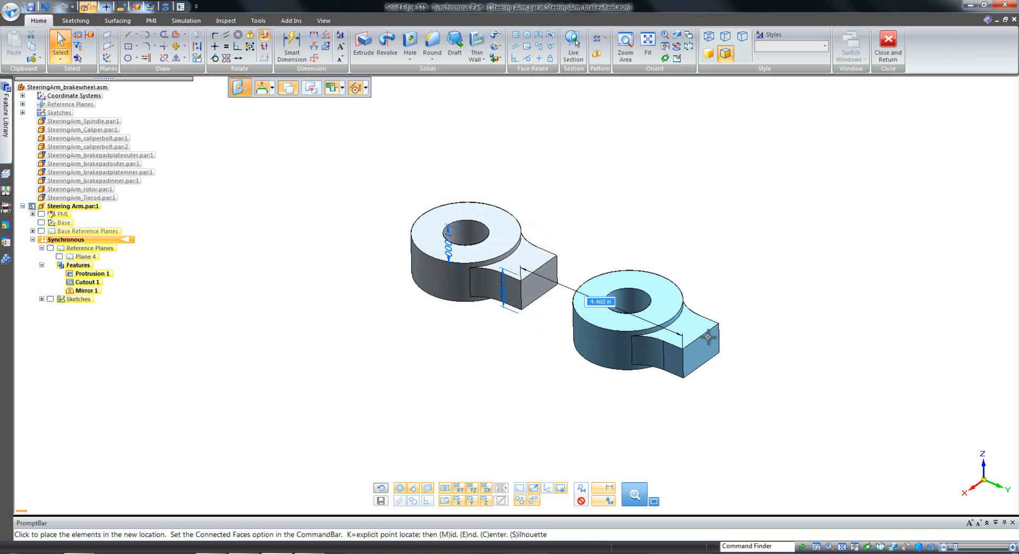
text(8)
key(Return)
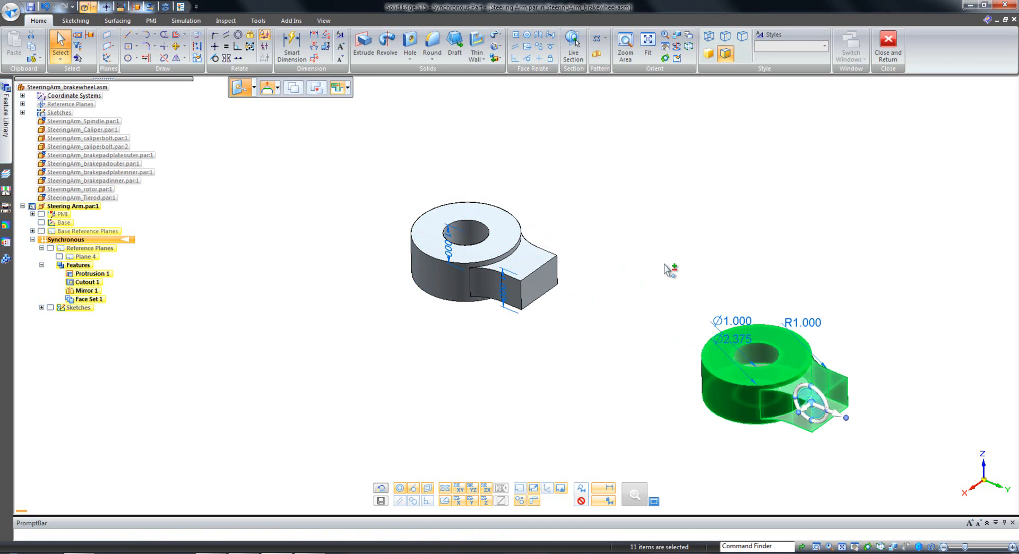
Rotate the copied body 180° about its hole axis so that its neck points toward the original.
click(811, 404)
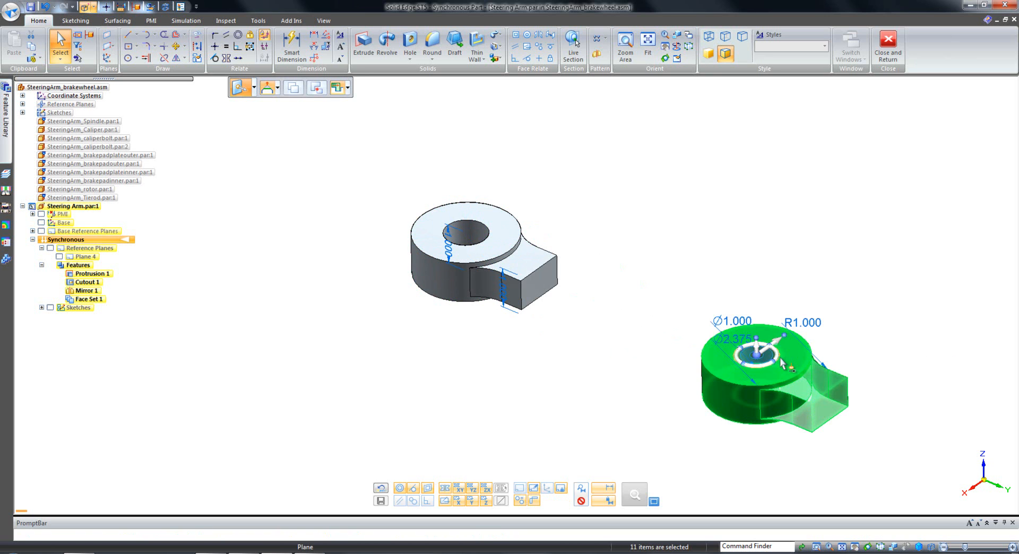
click(778, 359)
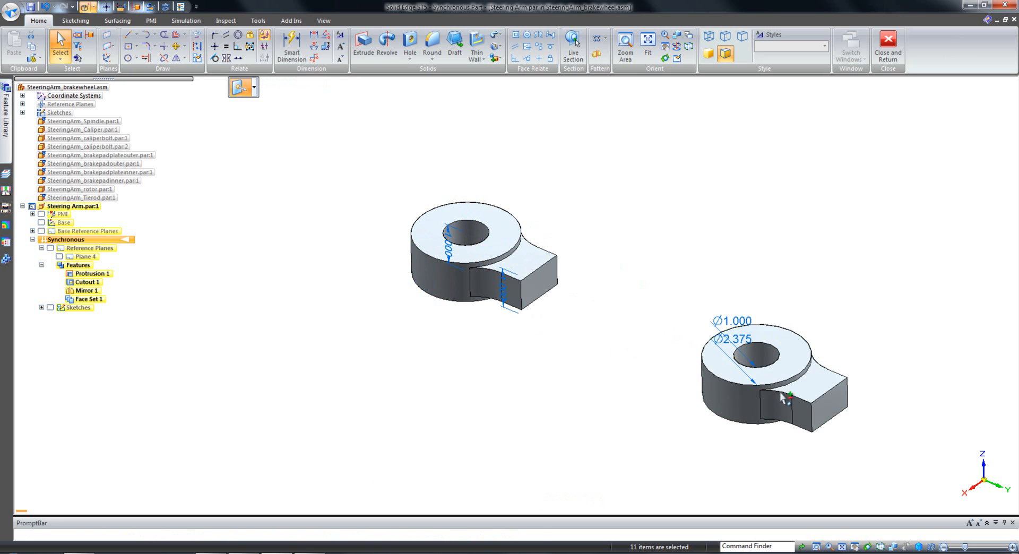
text(180.00)
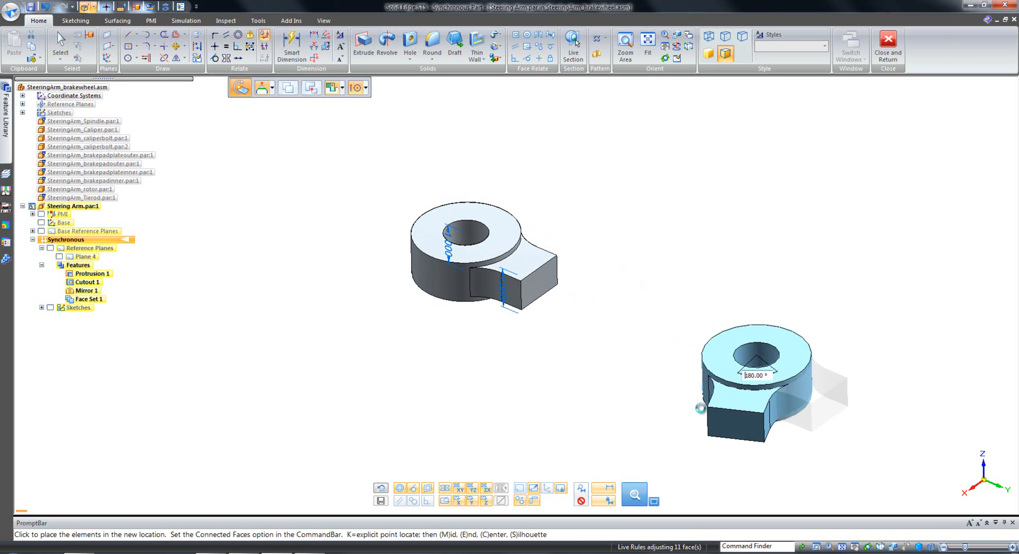
key(Return)
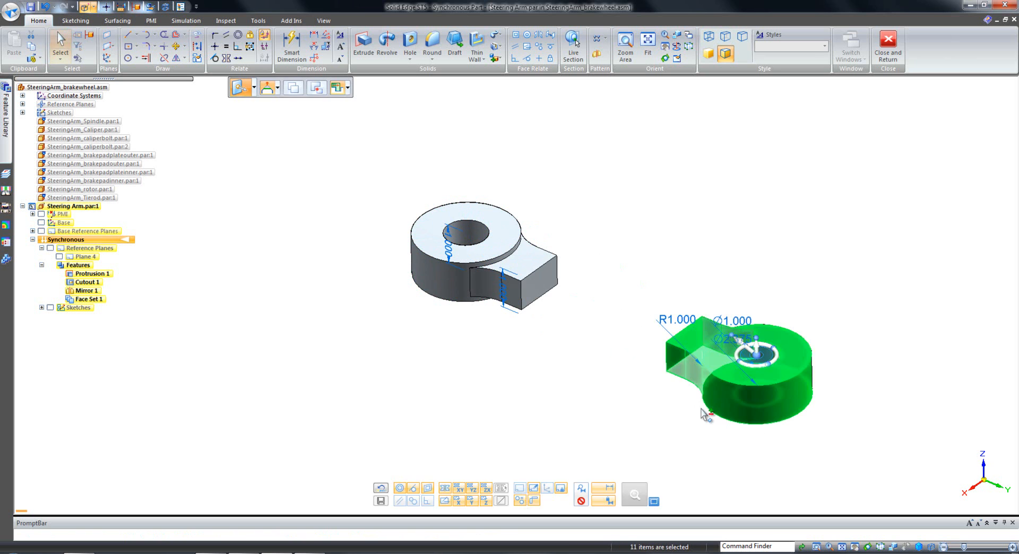
key(Escape)
Switch the Steering Arm part from synchronous to ordered modeling.
key(ctrl+i)
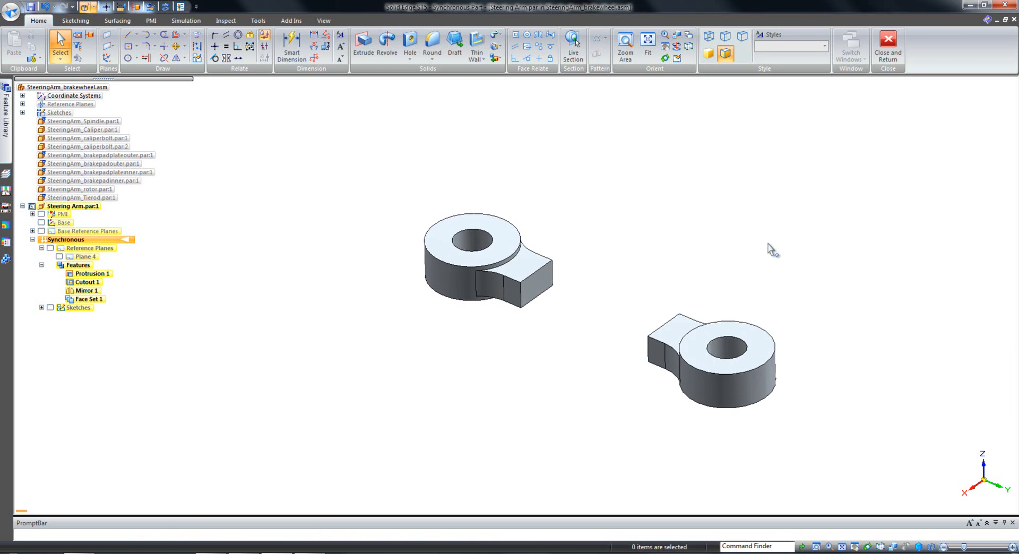
middle_drag(768, 244, 326, 182)
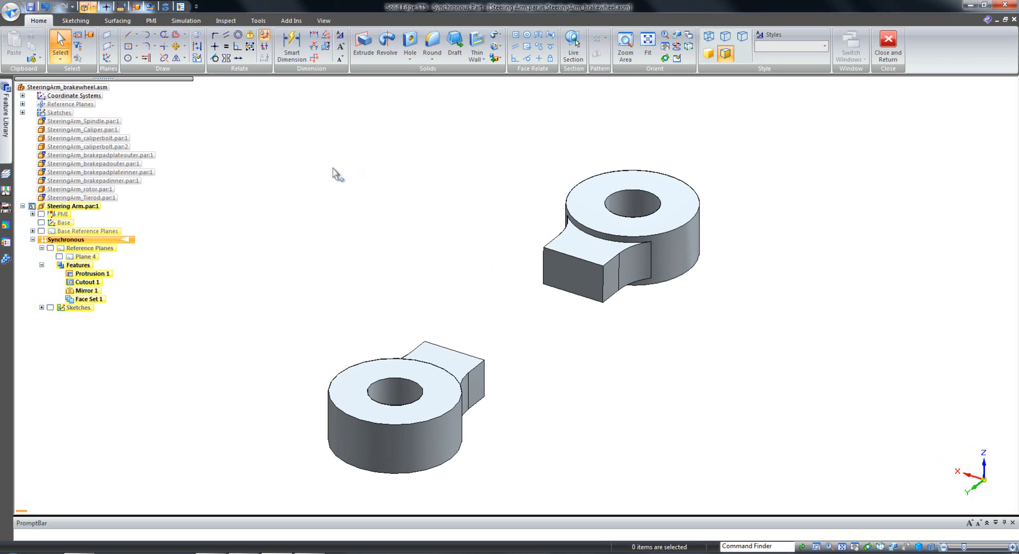
right_click(332, 167)
click(355, 335)
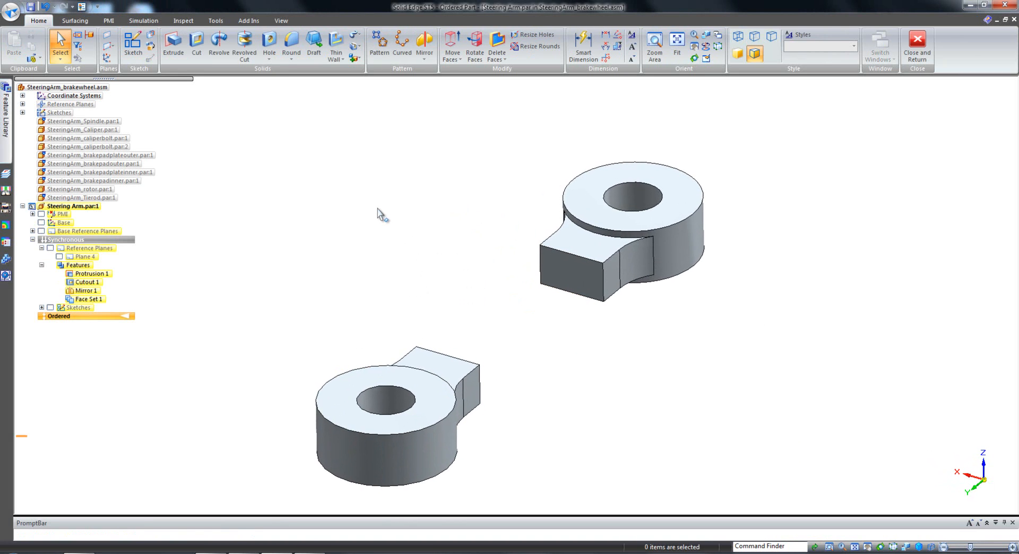
Change the interface theme to Integrated Arm Demo.
right_click(369, 166)
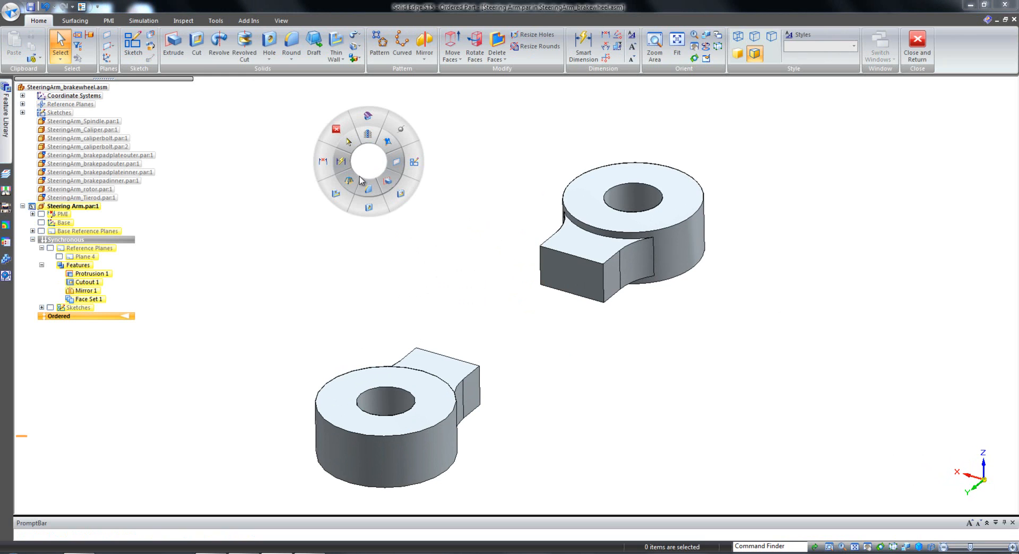
click(368, 167)
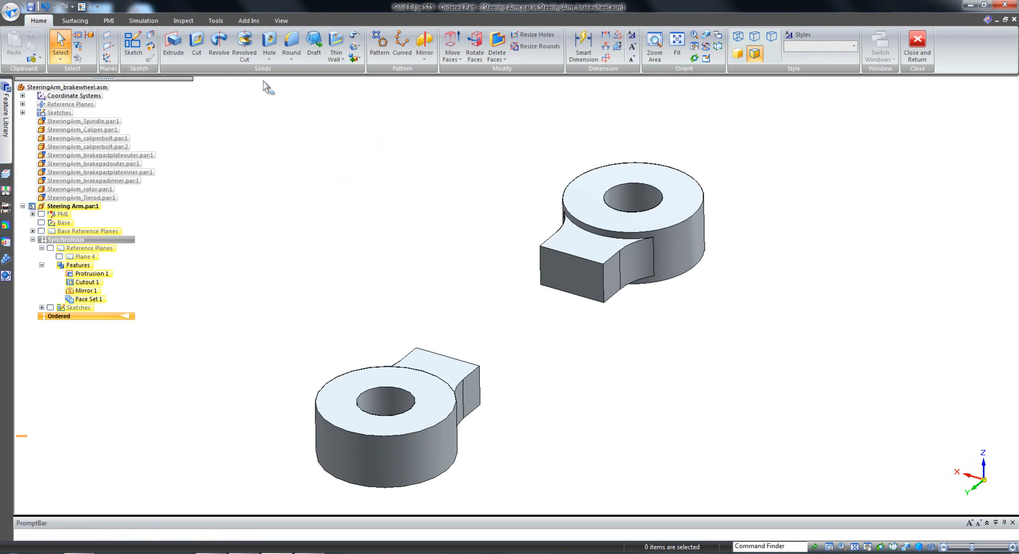
right_click(313, 60)
mouse_move(366, 133)
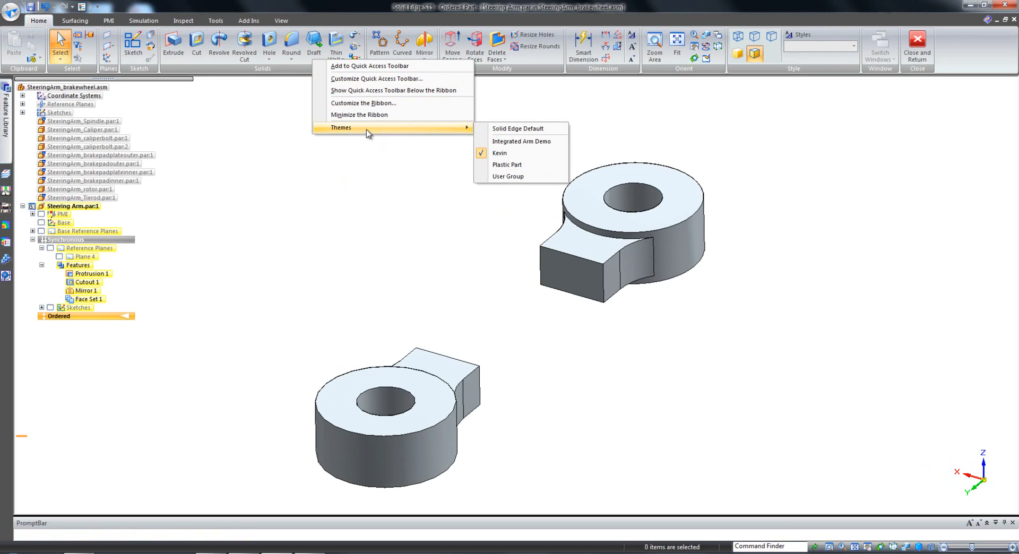
click(501, 142)
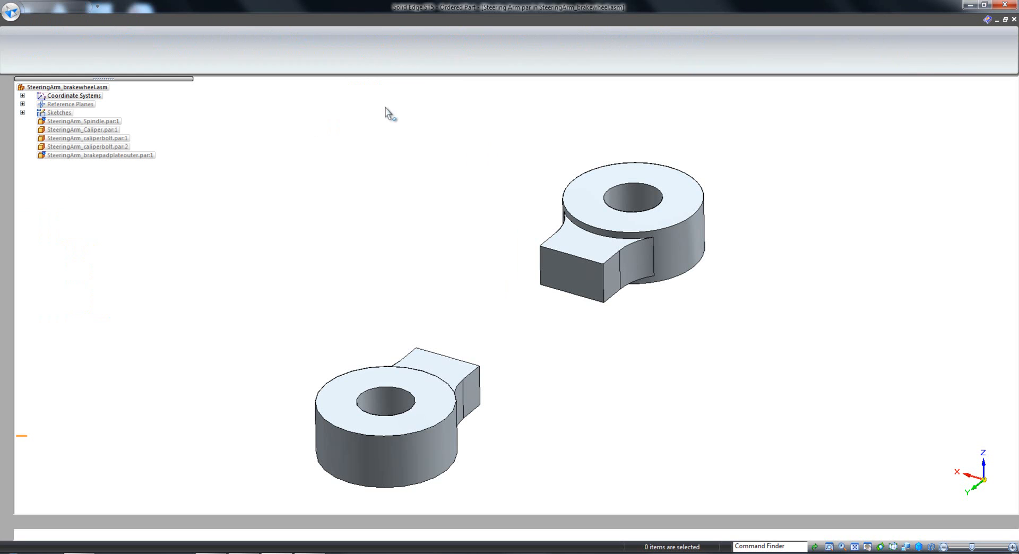
Start a Lofted Protrusion with face selection and choose the facing end faces of both necks as its cross sections.
right_click(385, 124)
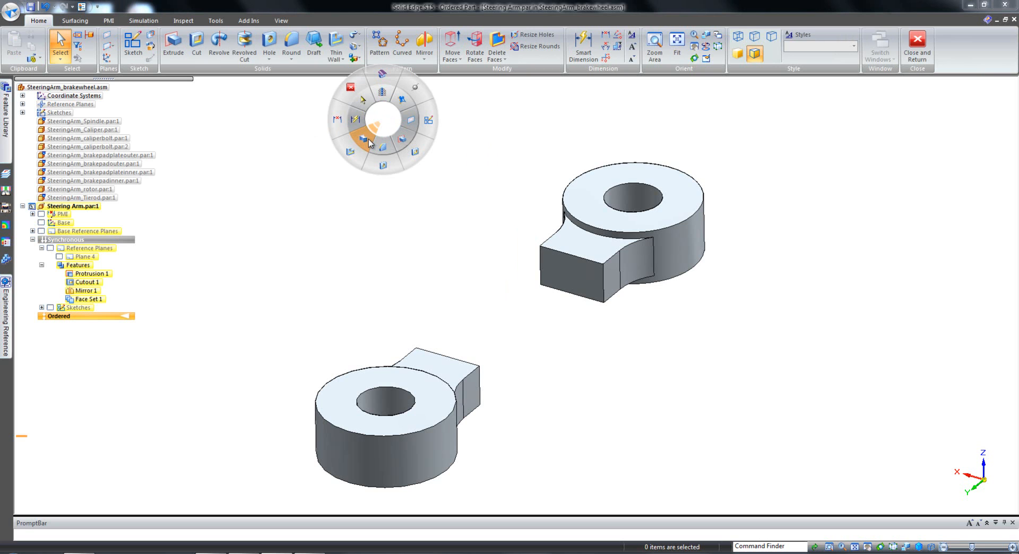
click(368, 140)
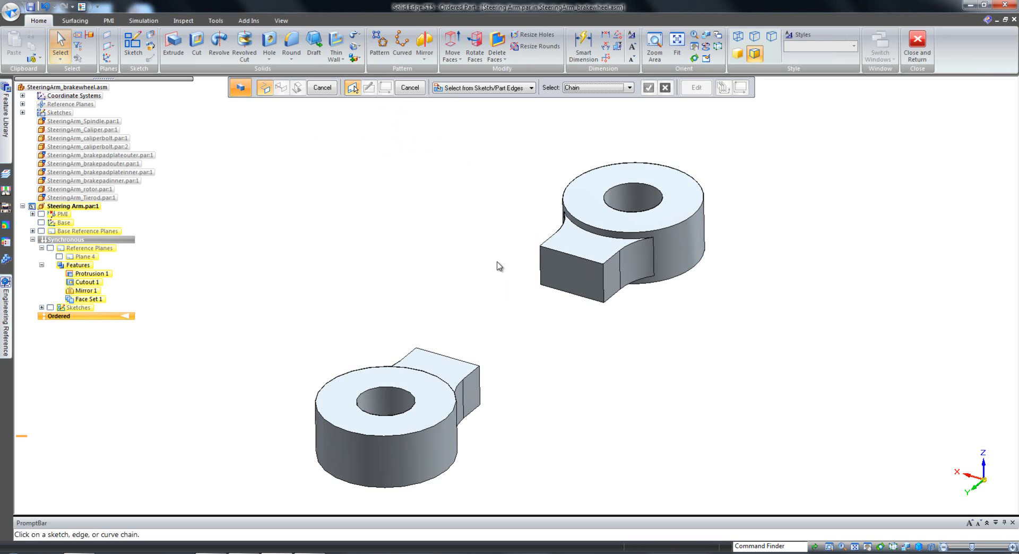
click(584, 88)
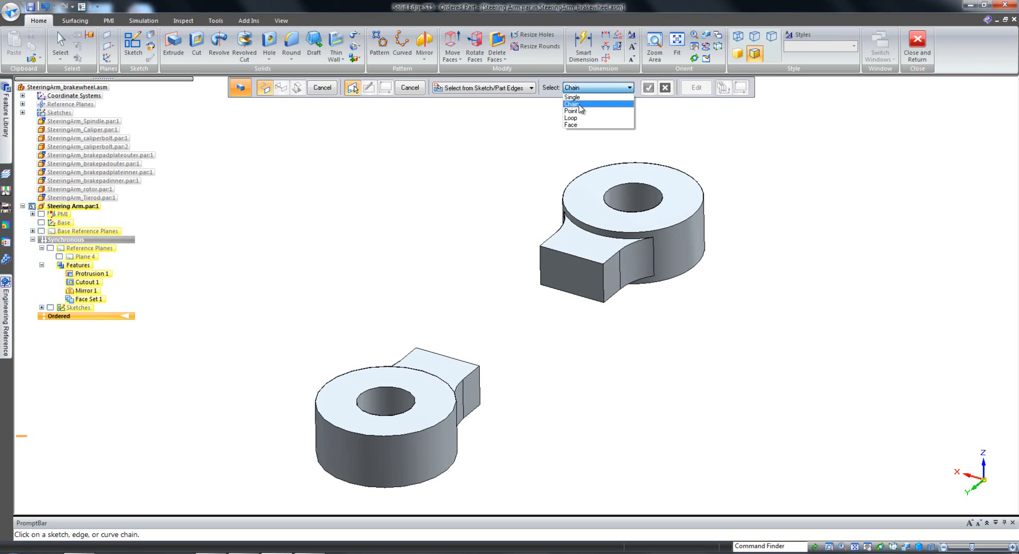
click(571, 125)
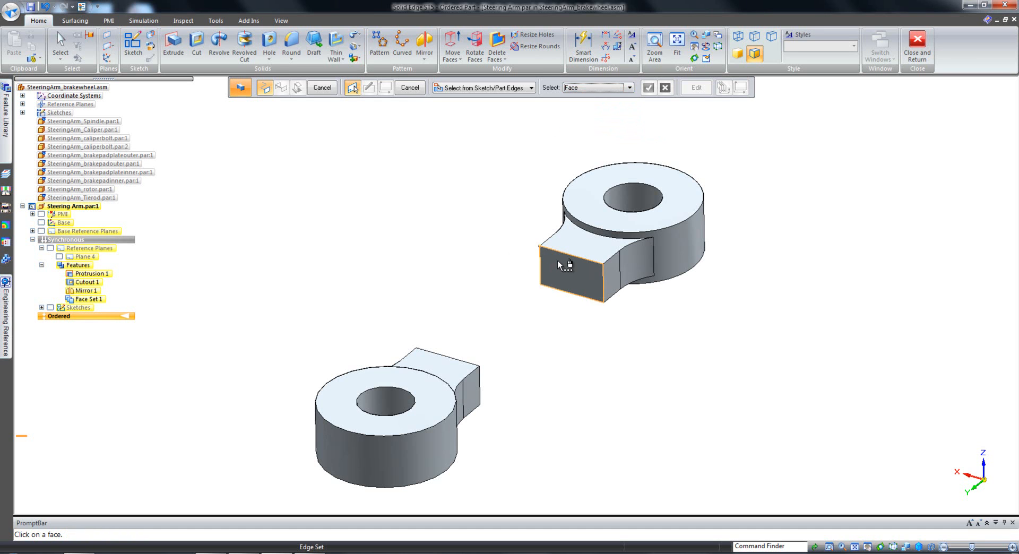
click(443, 366)
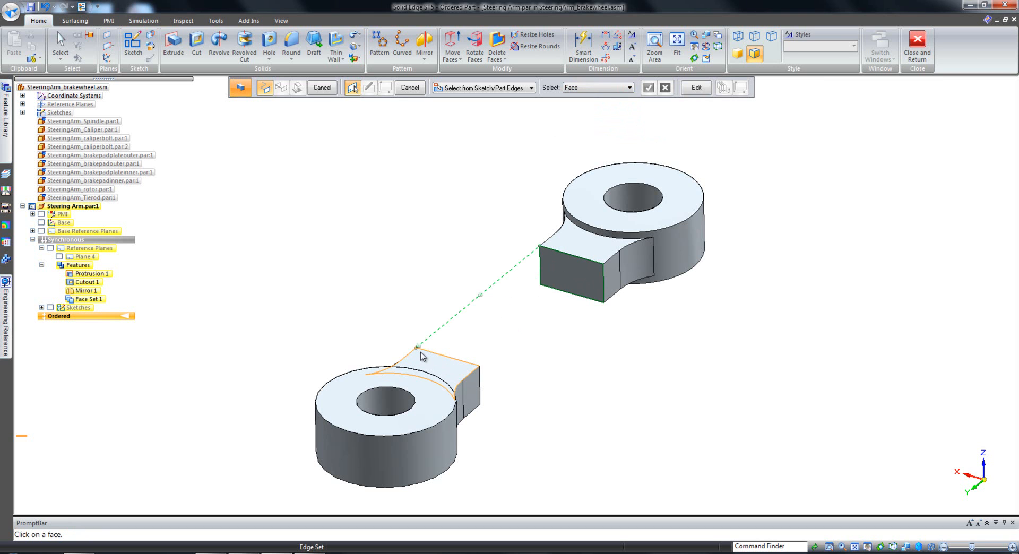
right_click(422, 354)
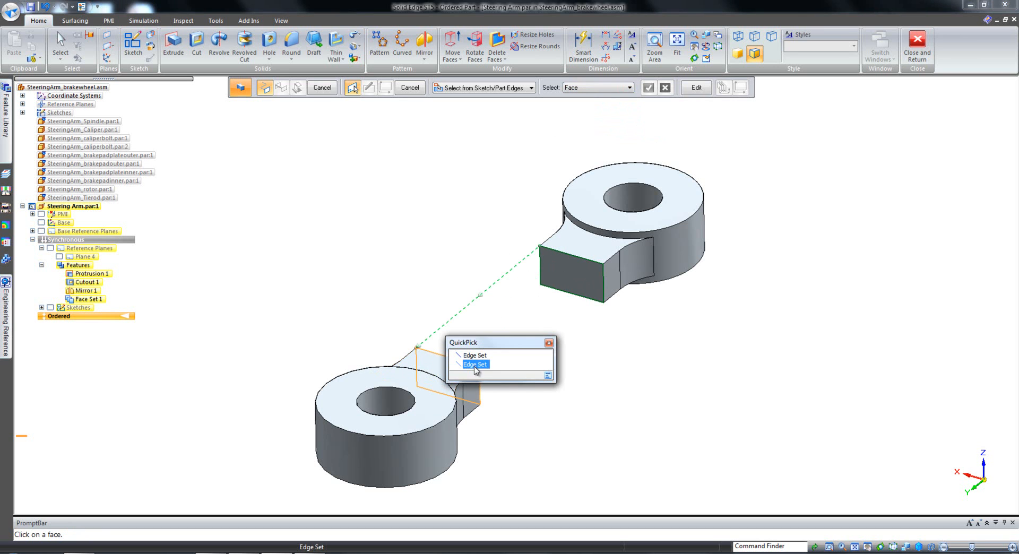
click(477, 367)
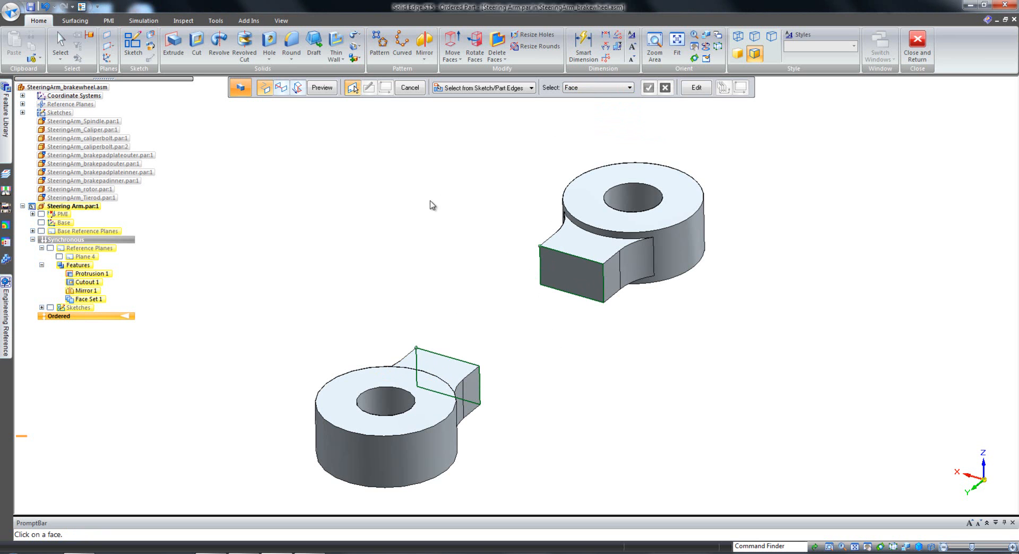
middle_drag(416, 216, 403, 206)
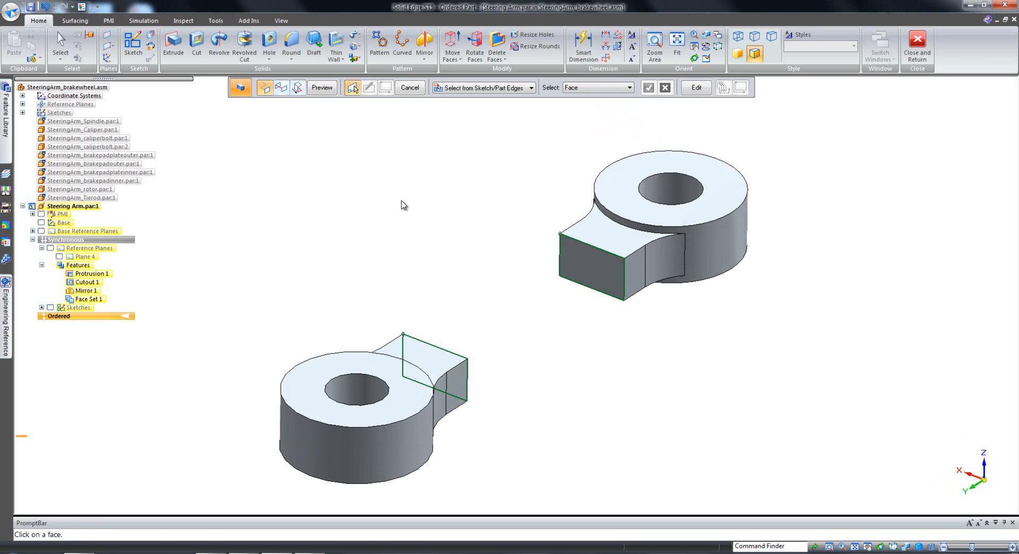
Set both loft end conditions to Tangent continuous and create the solid arm joining the two necks.
click(297, 88)
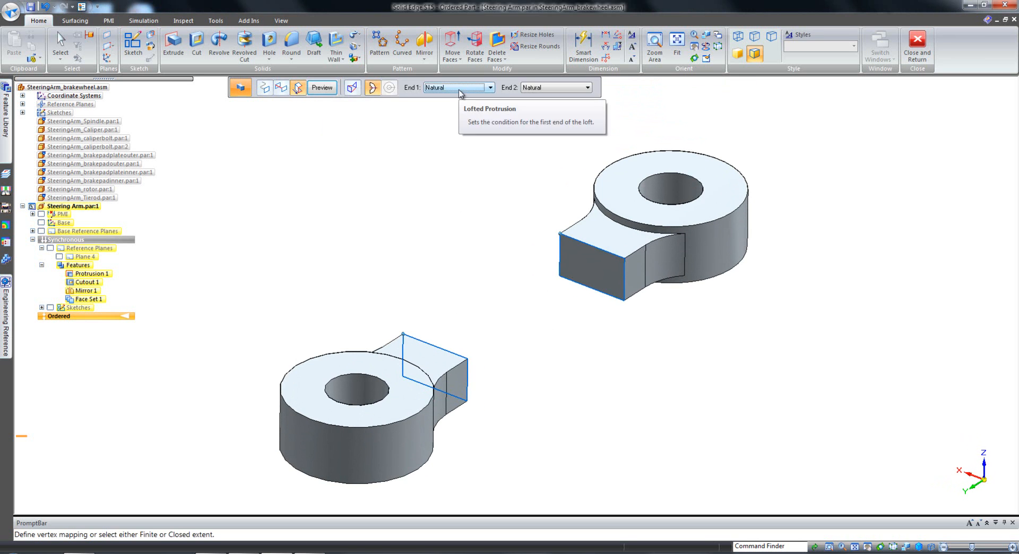
click(459, 89)
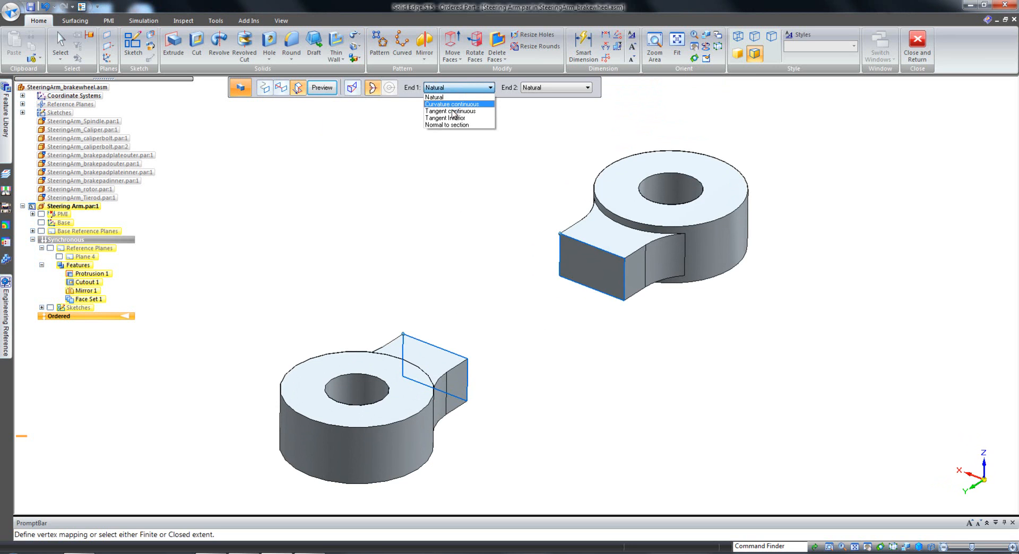
click(449, 111)
click(541, 89)
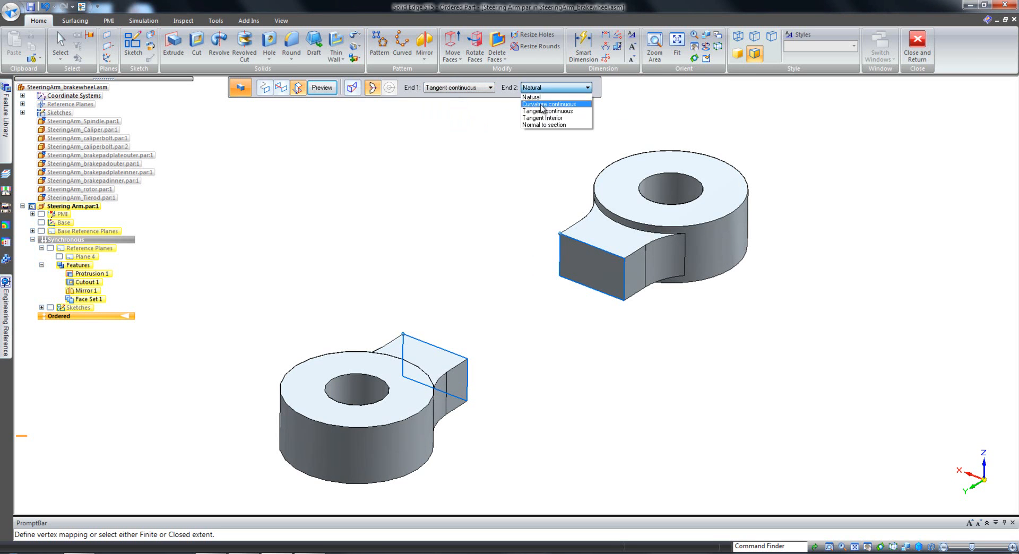
click(547, 111)
click(322, 88)
middle_drag(353, 170, 549, 234)
mouse_move(409, 195)
middle_down()
mouse_move(416, 181)
mouse_move(423, 204)
middle_up()
scroll(422, 204, up, 1)
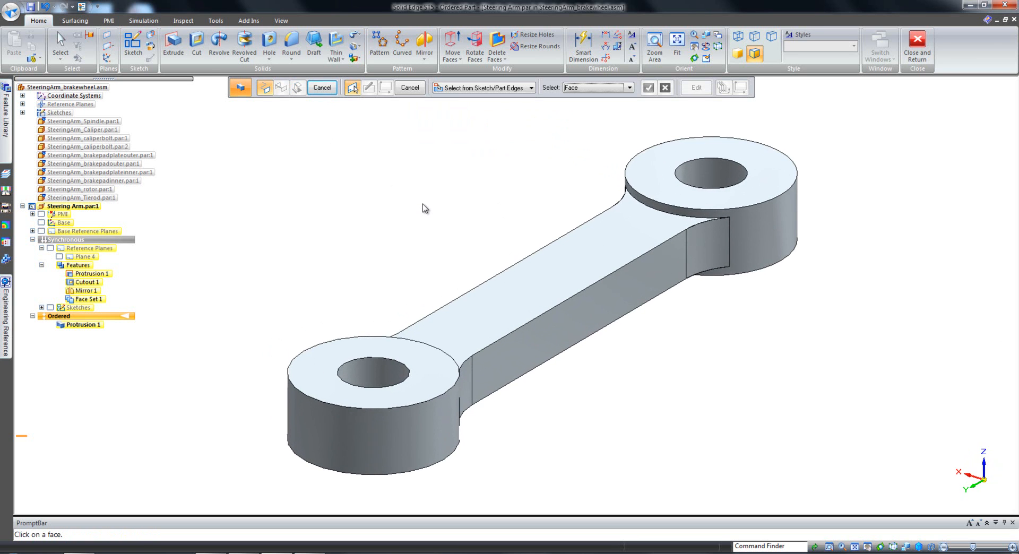
Round all fillet edges between the arm and the two rings with a 1.000 in radius.
right_click(385, 154)
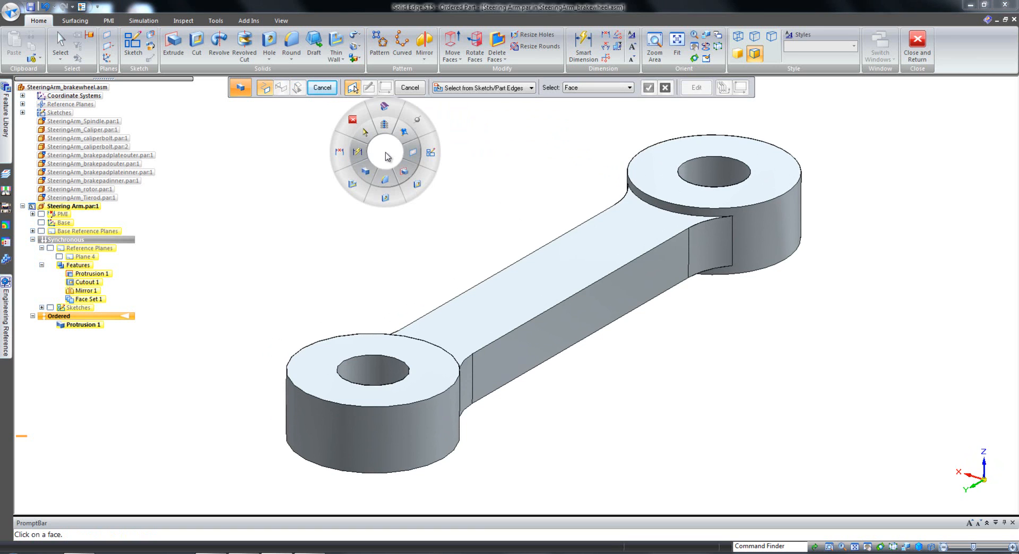
click(385, 183)
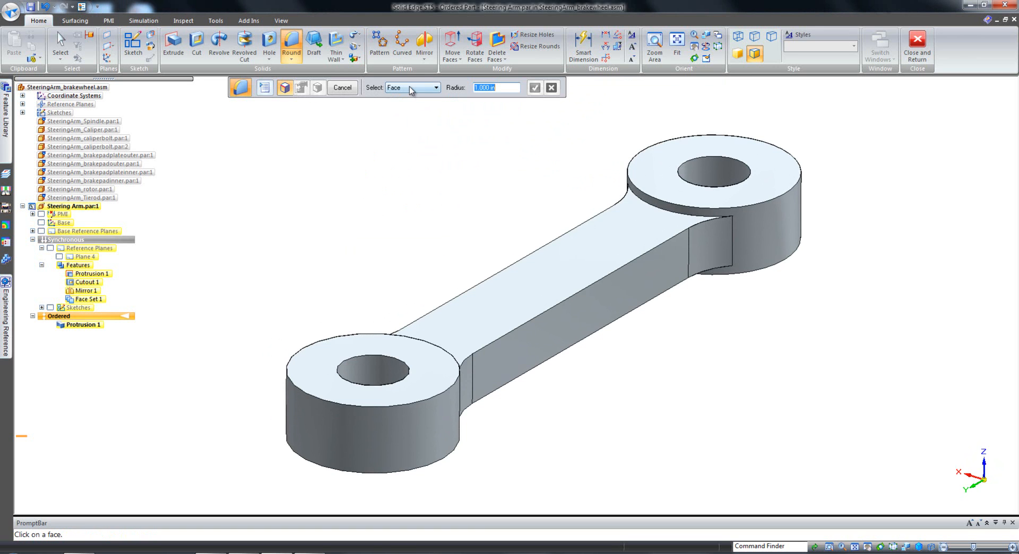
click(412, 89)
click(405, 131)
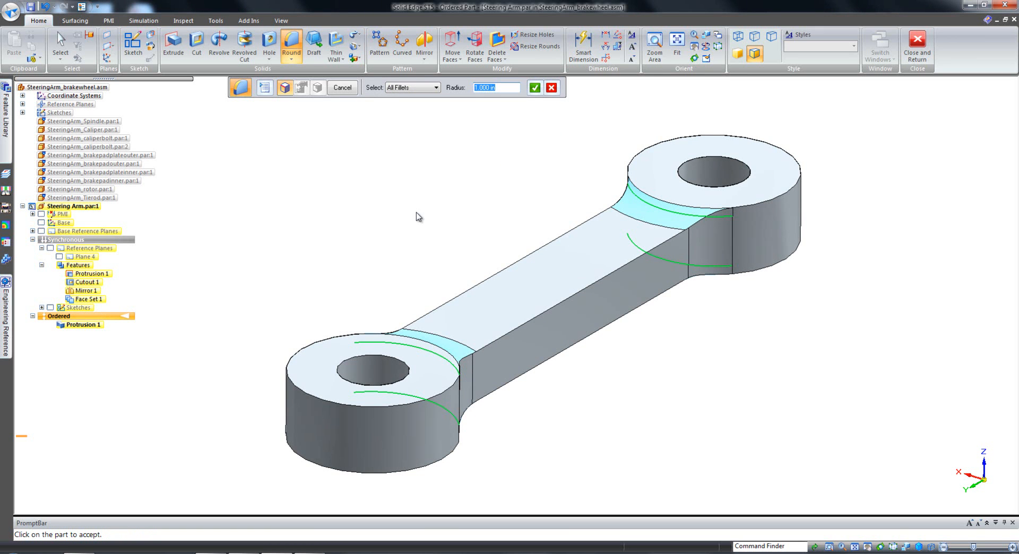
key(Return)
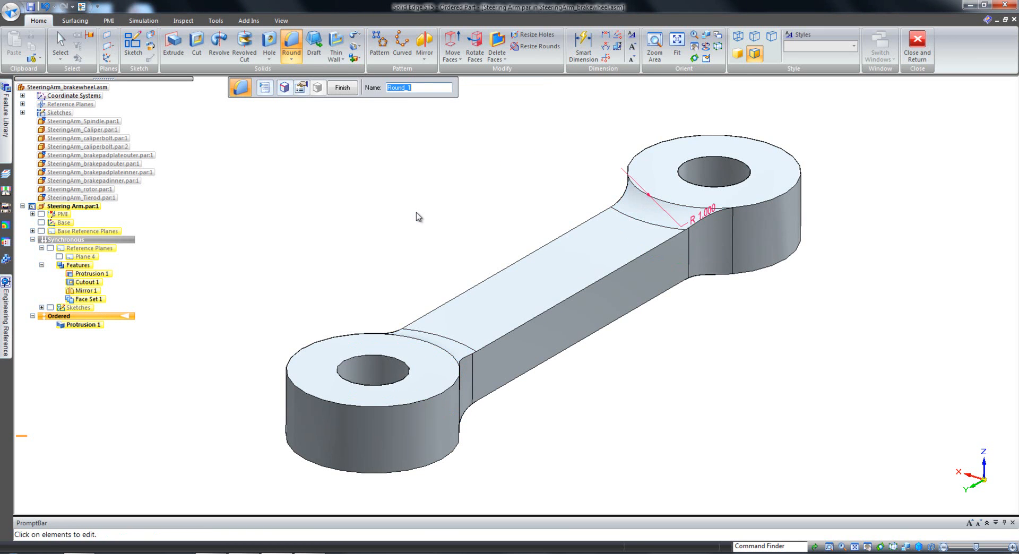
right_click(415, 205)
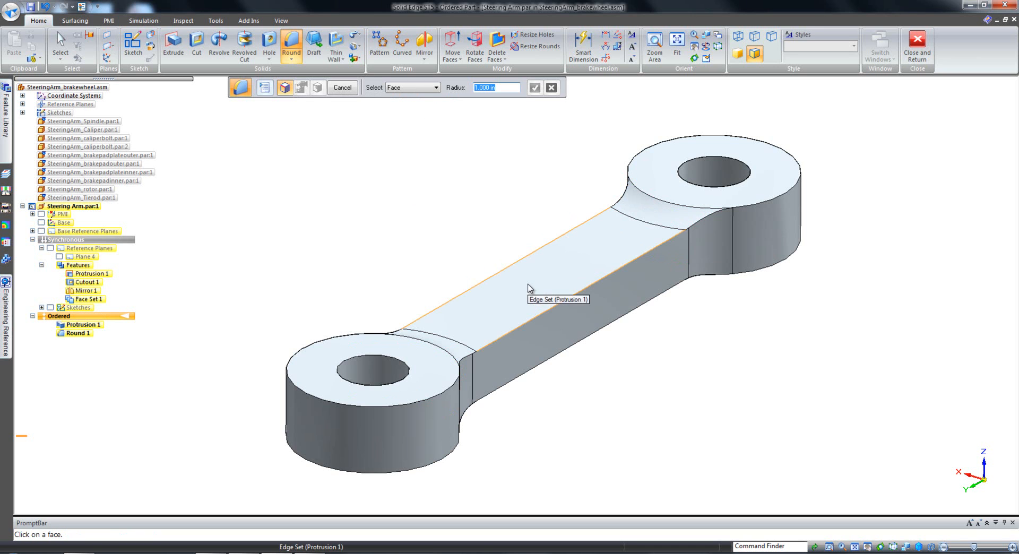
Round the long edges of the arm's two side faces with a 0.125 in radius.
right_click(527, 288)
click(582, 296)
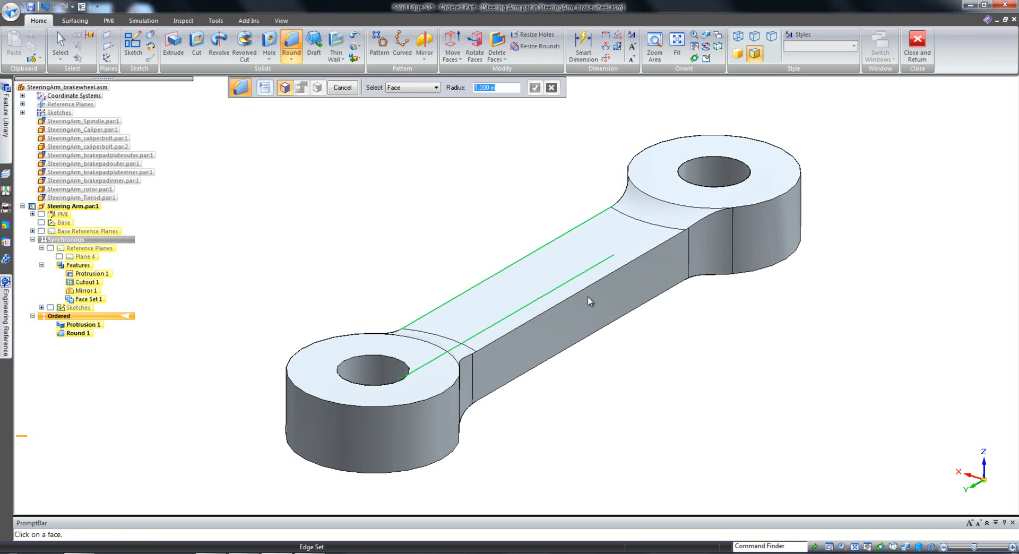
click(591, 315)
key(Return)
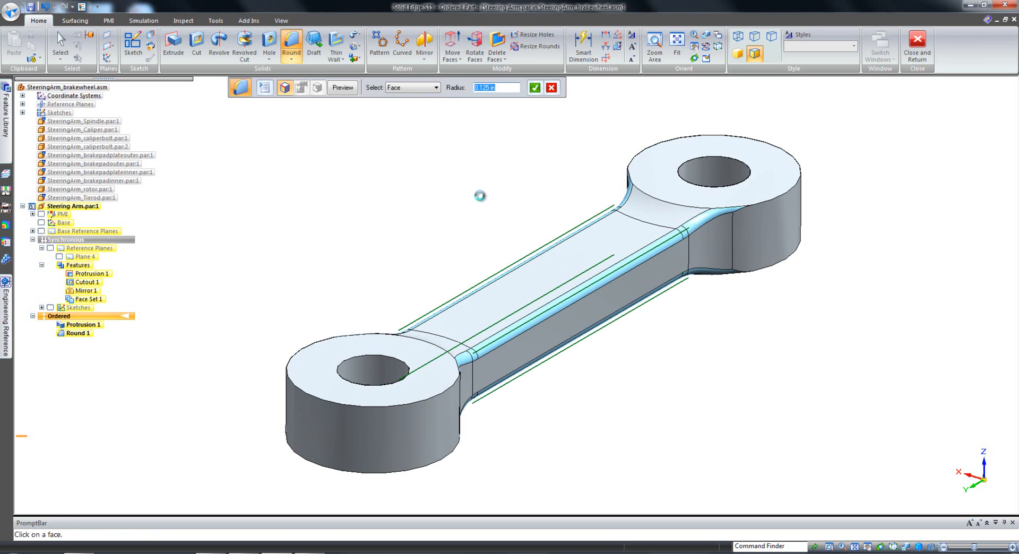
key(Escape)
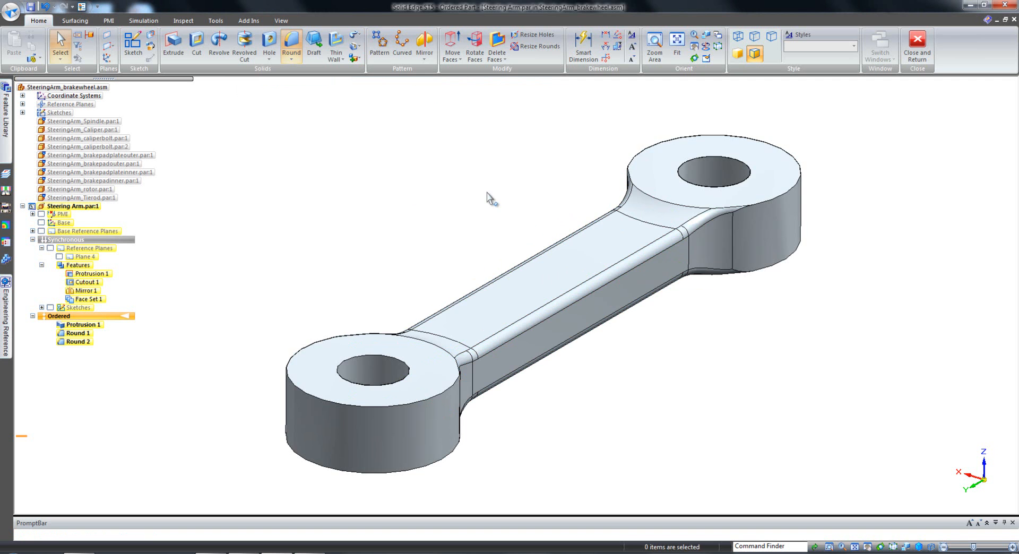
Raise the free ring end (Face Set 1) freehand and shift it outward along its secondary axis.
right_drag(479, 198, 476, 159)
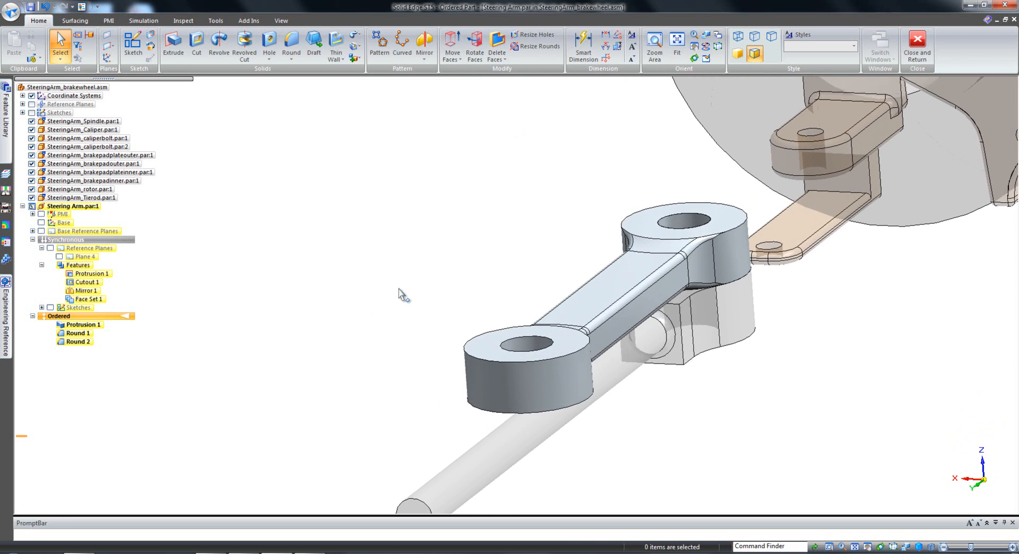
click(93, 299)
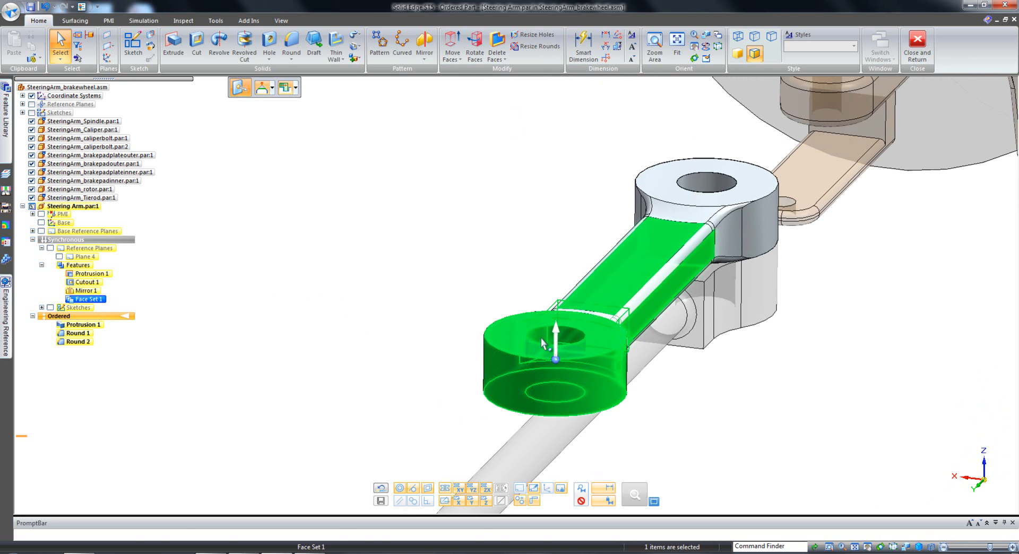
click(555, 339)
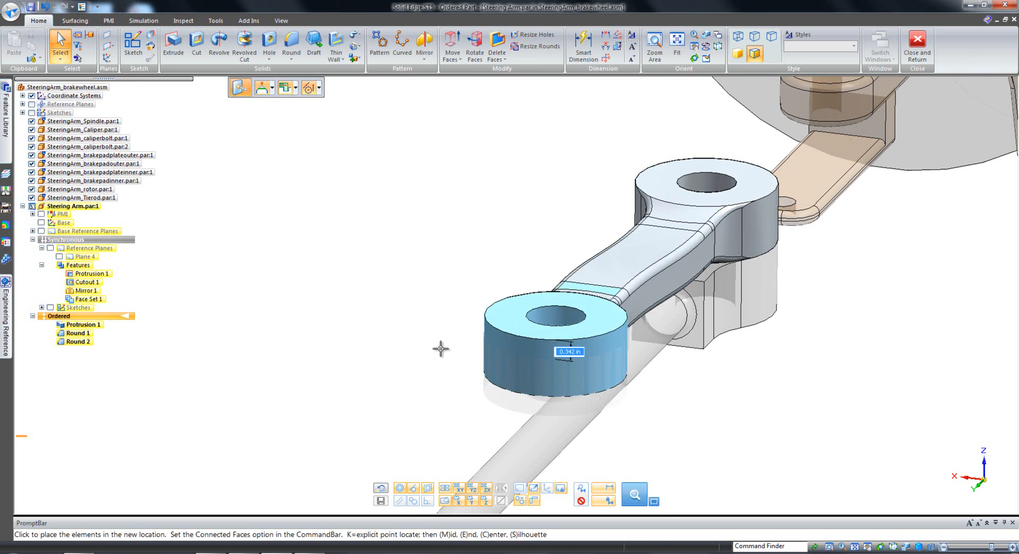
click(441, 313)
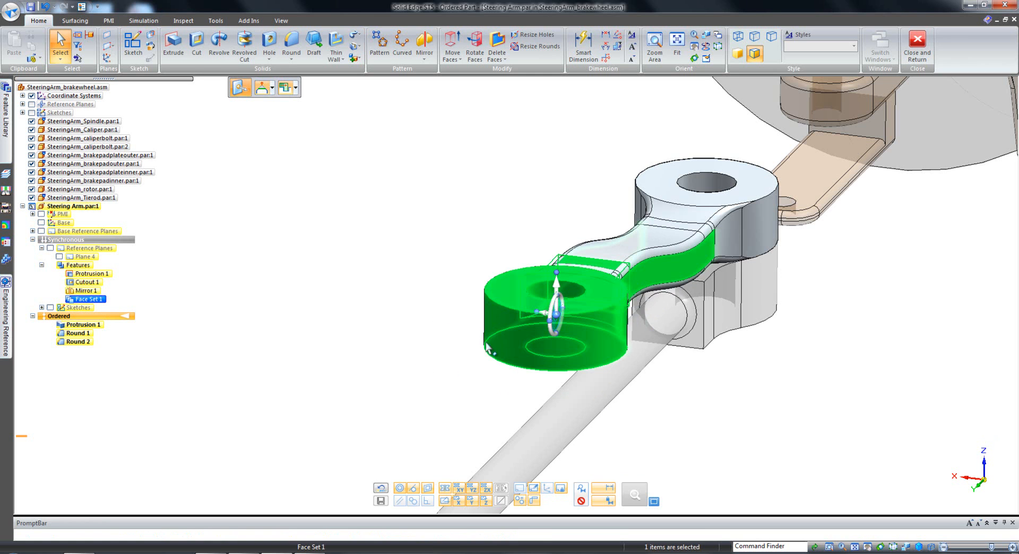
click(549, 317)
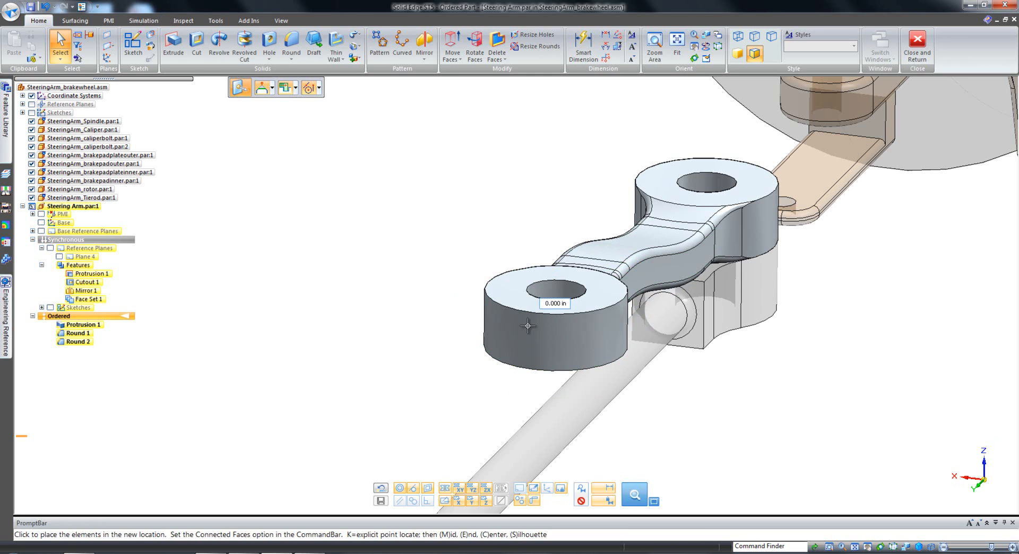
click(503, 346)
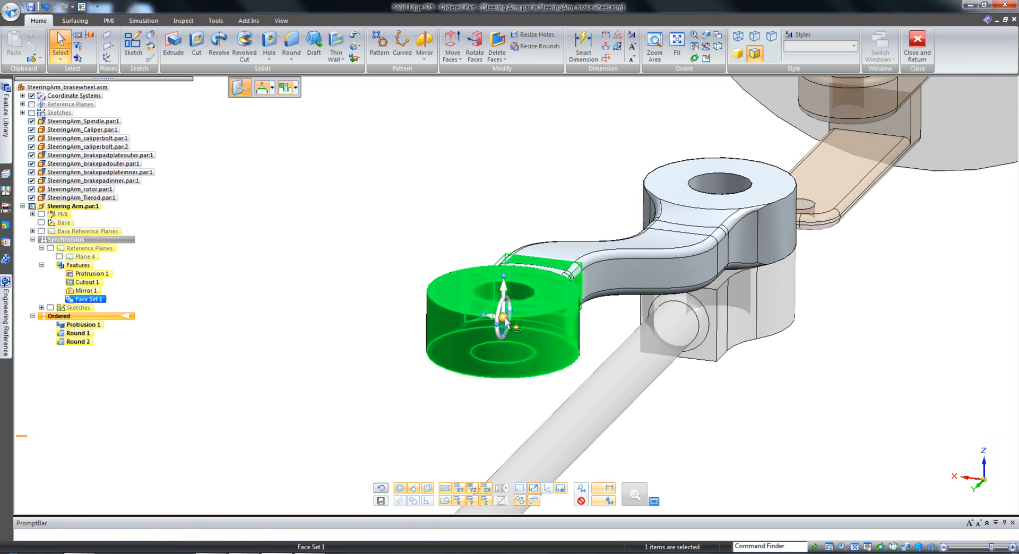
Reposition the steering wheel at the free ring's hole and rotate the ring end by 15 degrees.
drag(506, 323, 514, 305)
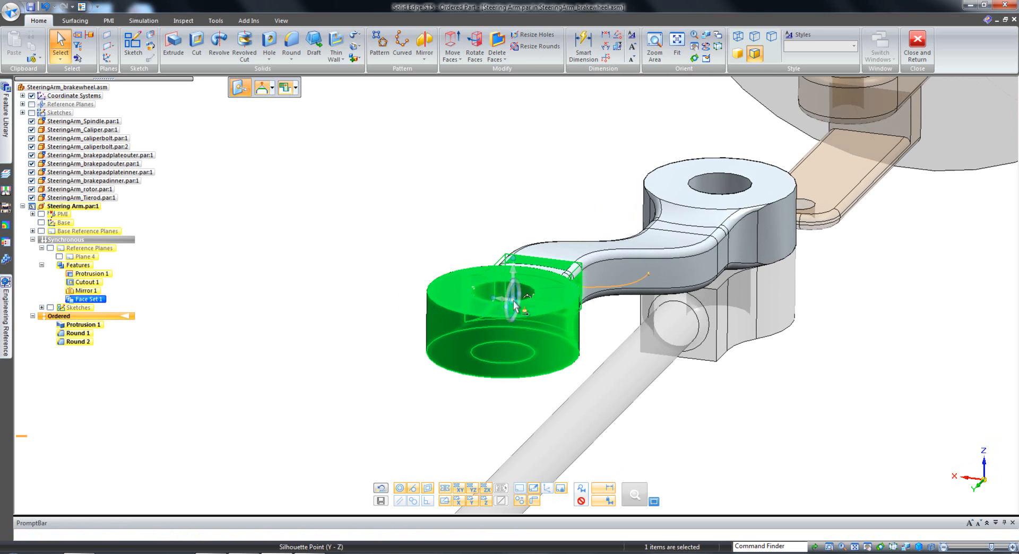
mouse_move(507, 352)
middle_down()
mouse_move(511, 363)
mouse_move(515, 339)
middle_up()
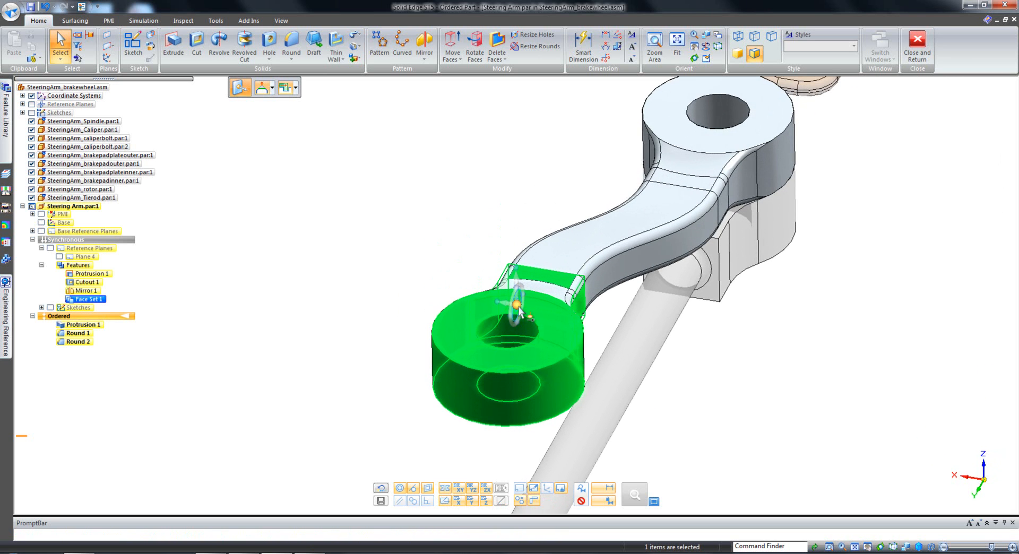
drag(518, 307, 536, 328)
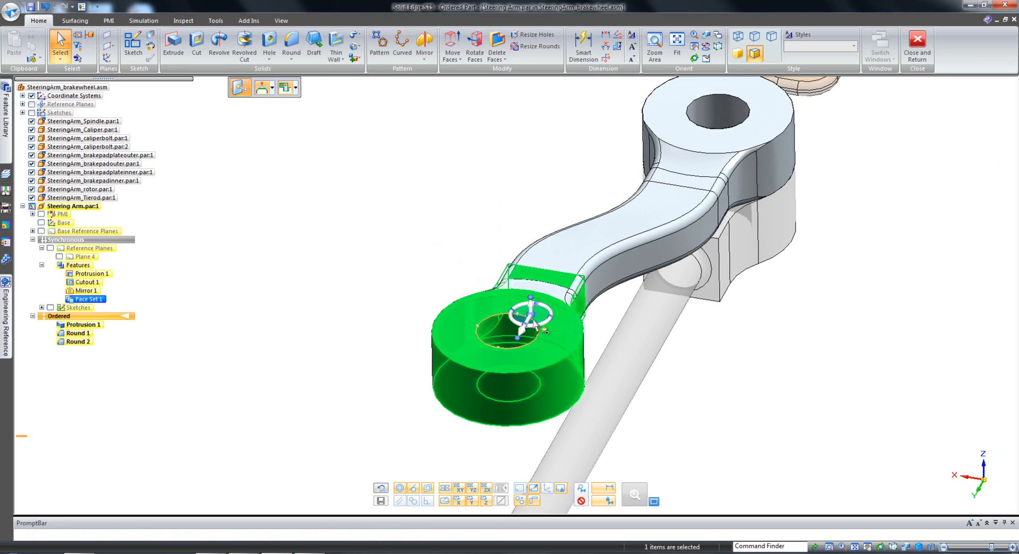
shift+click(516, 331)
click(502, 321)
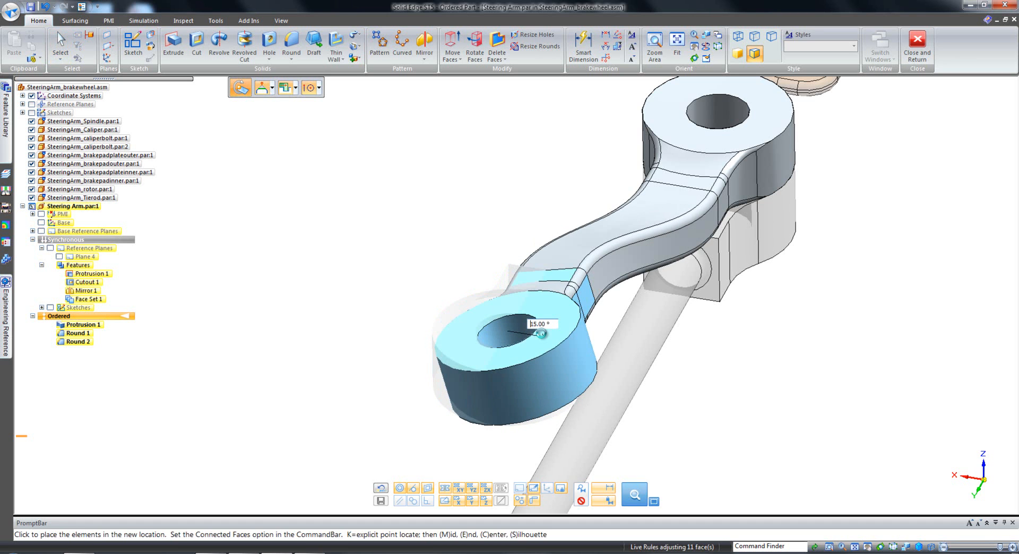
click(541, 334)
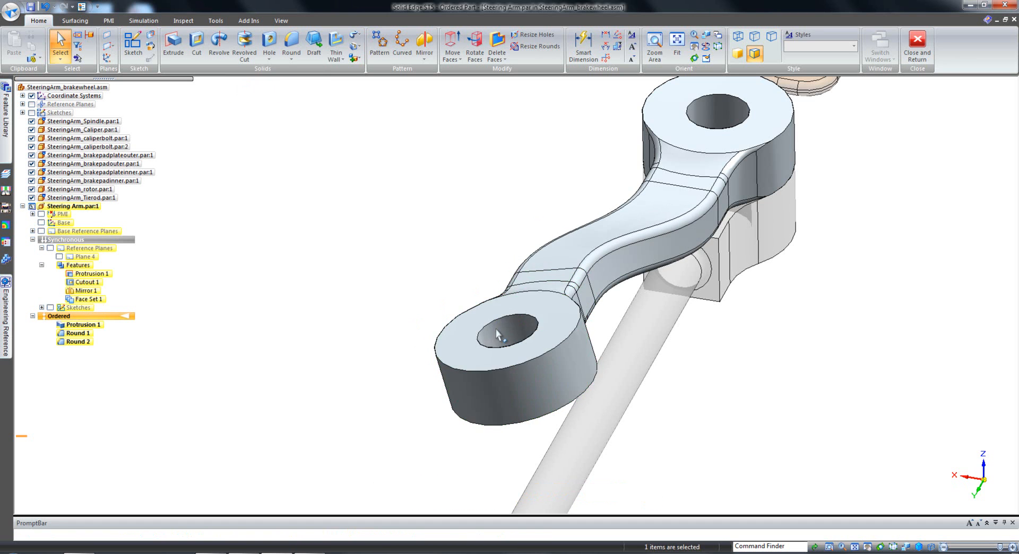
Close the in-place part edit and return to the brake wheel assembly.
middle_drag(409, 346, 406, 307)
scroll(406, 307, down, 2)
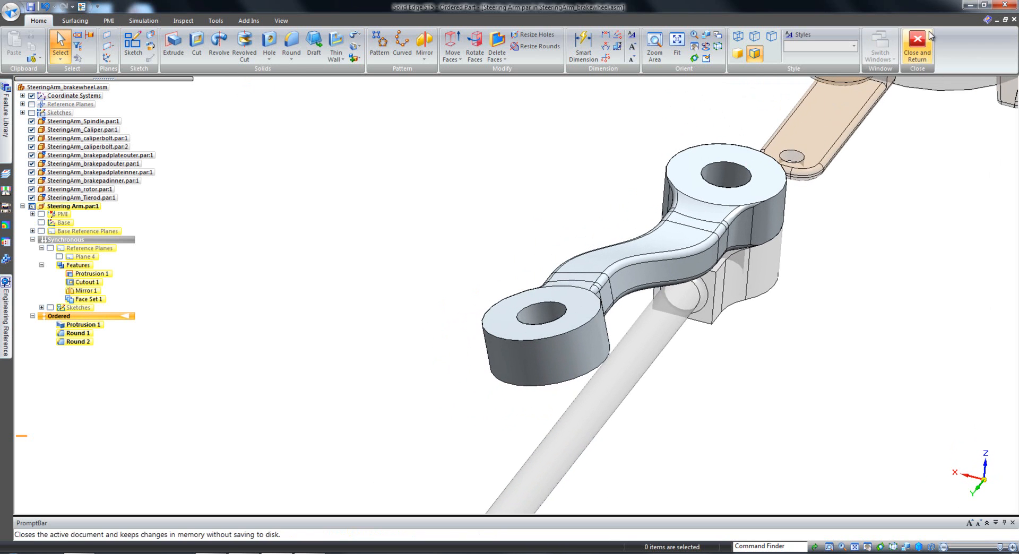
click(917, 48)
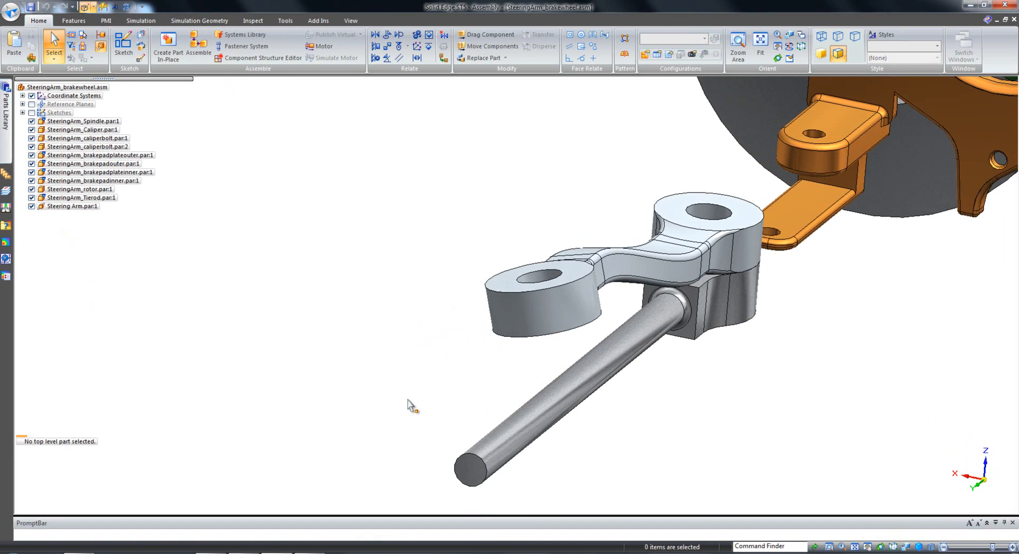
Rotate the Steering Arm about 128 degrees around the hole above the tie rod, bringing its free ring beneath the spindle's arm.
middle_drag(401, 400, 456, 396)
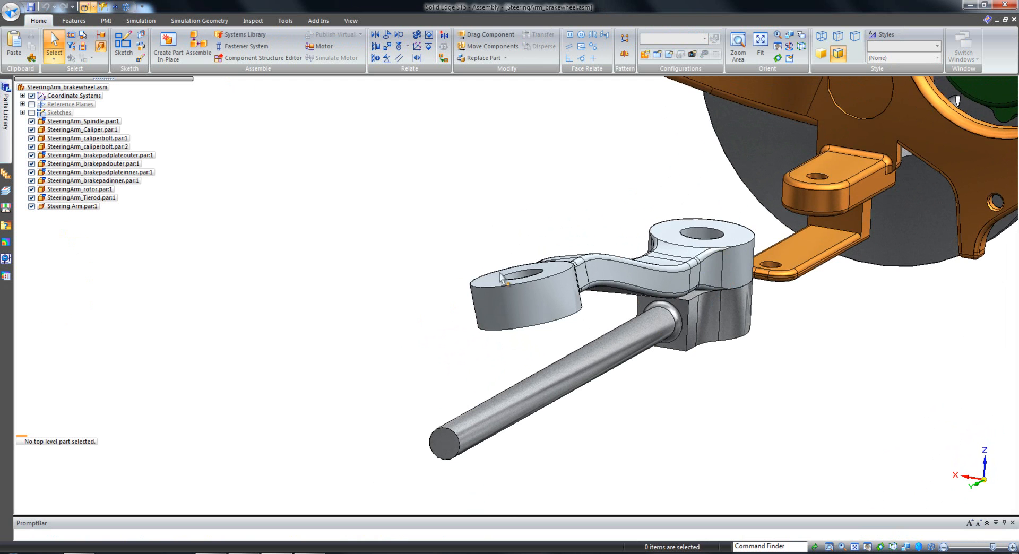
scroll(456, 275, down, 1)
middle_drag(456, 275, 456, 308)
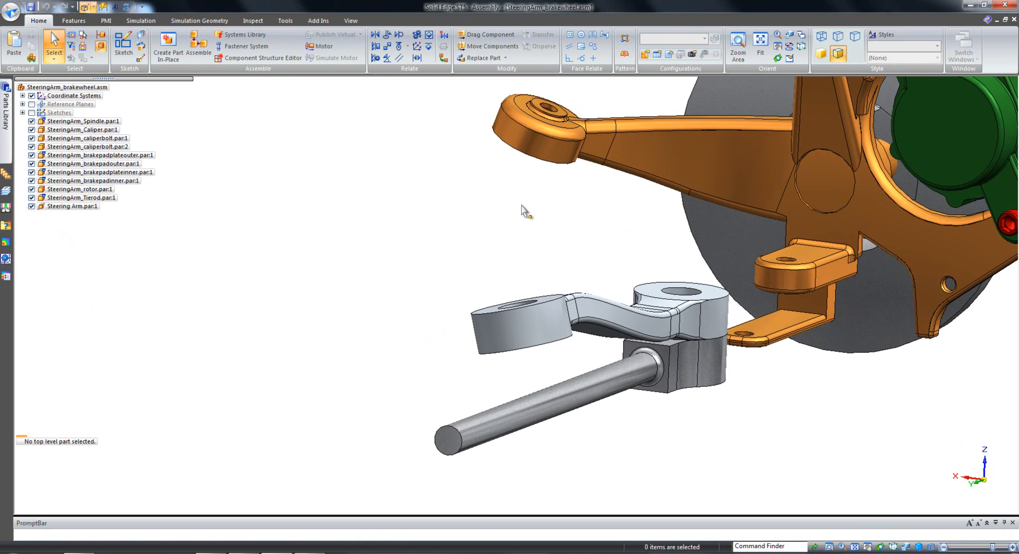
scroll(454, 223, up, 3)
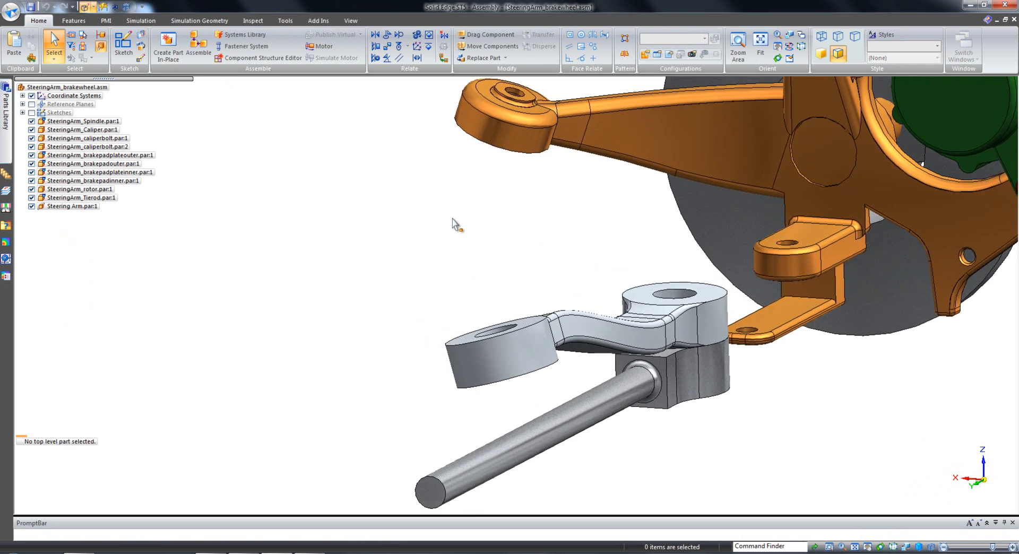
middle_drag(539, 270, 586, 271)
click(684, 330)
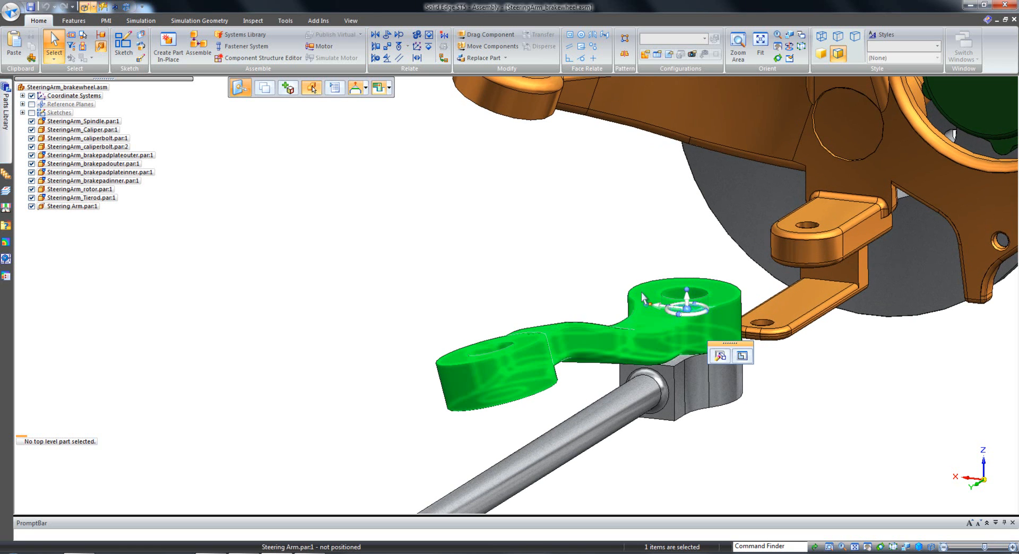
scroll(523, 250, up, 1)
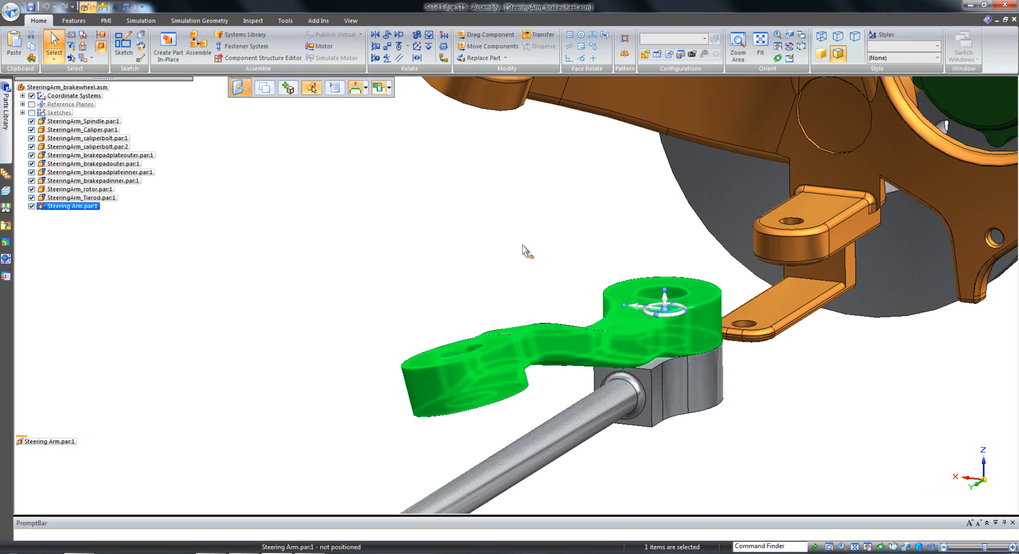
click(665, 310)
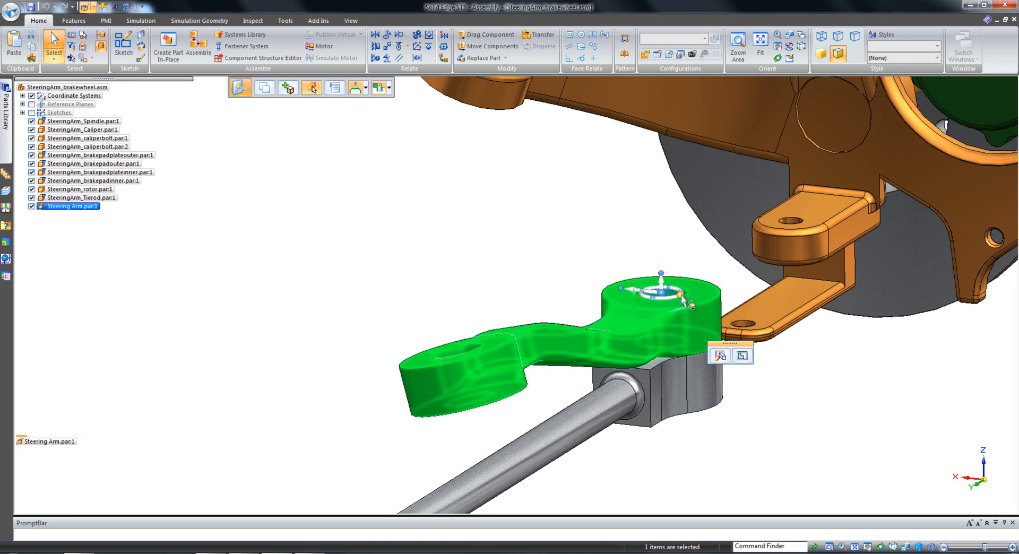
click(680, 291)
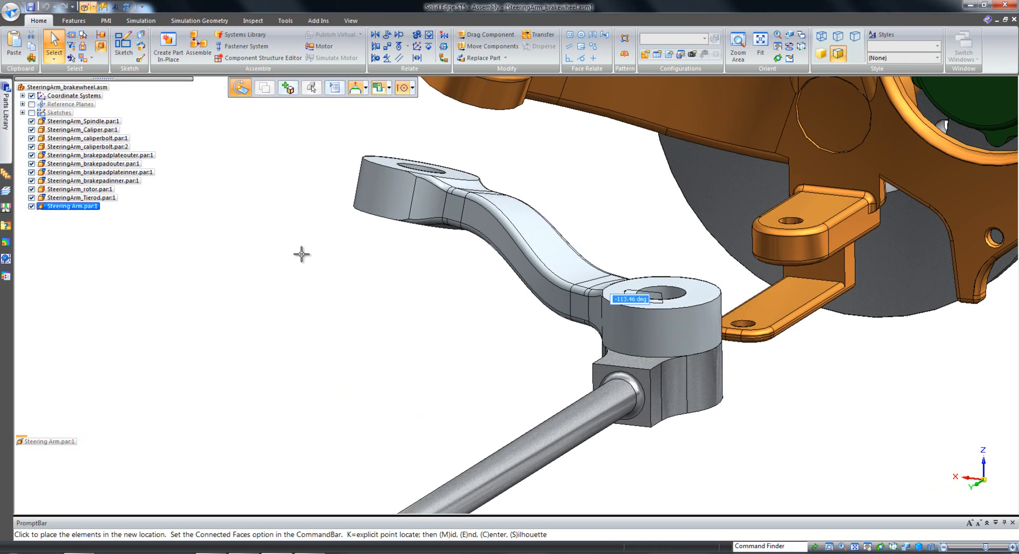
scroll(302, 254, down, 3)
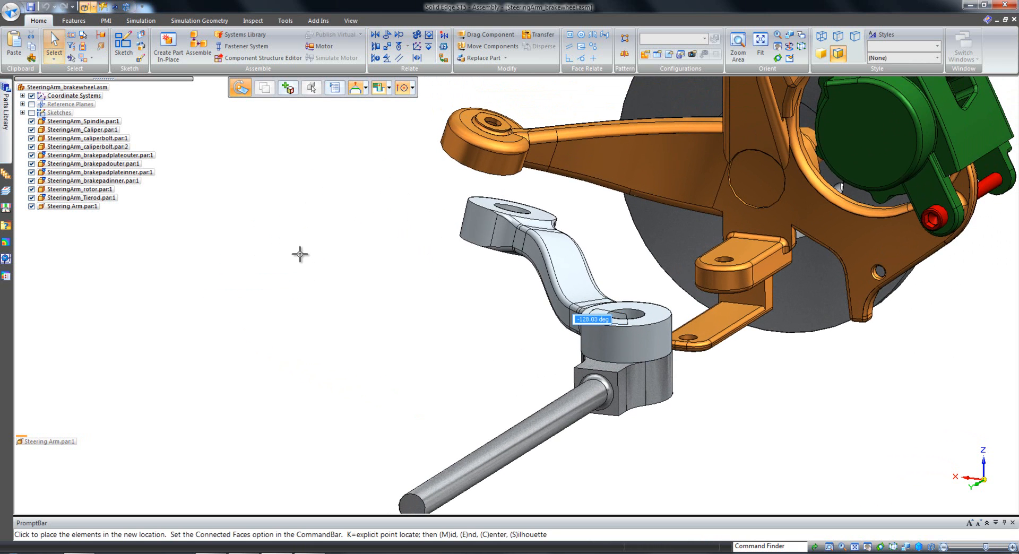
click(300, 254)
Open the Steering Arm for in-place editing from its free ring end and switch to the Synchronous environment.
middle_drag(359, 322, 495, 425)
scroll(318, 345, up, 3)
middle_drag(299, 357, 552, 407)
scroll(467, 378, up, 2)
click(593, 431)
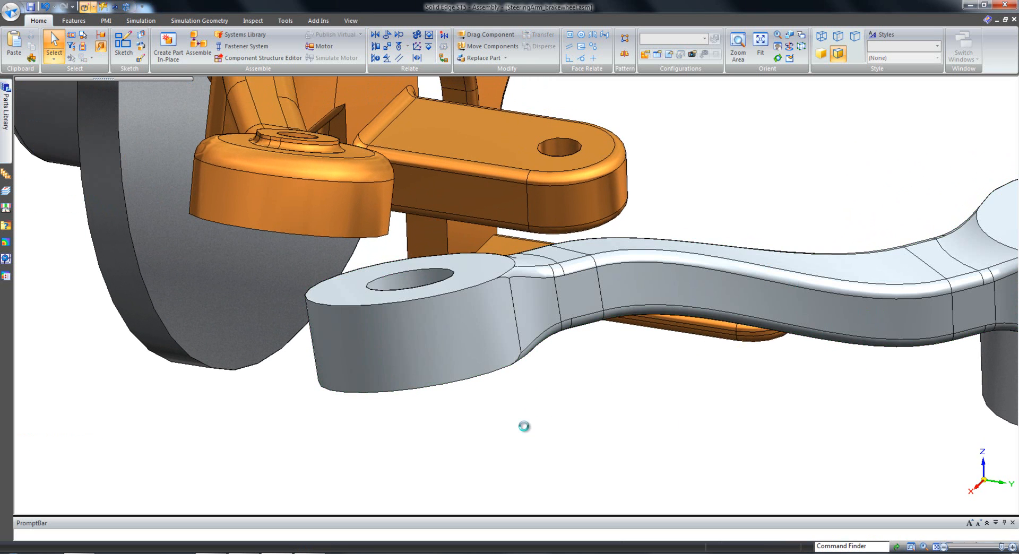
middle_drag(525, 420, 530, 418)
middle_drag(404, 439, 383, 446)
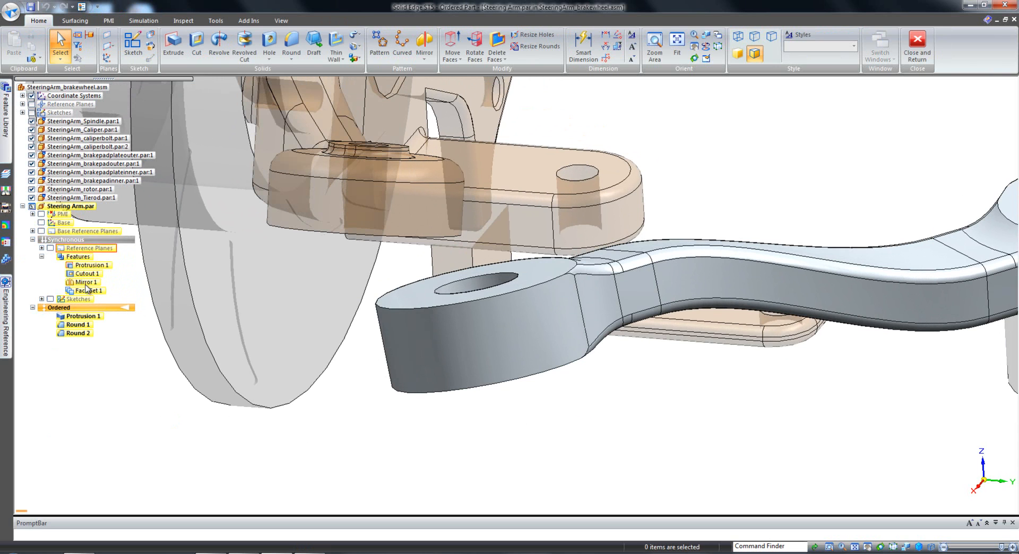
click(109, 240)
Make the top face of the free ring end (Face Set 1) coplanar with the underside of the spindle arm's round boss.
middle_drag(644, 450, 592, 450)
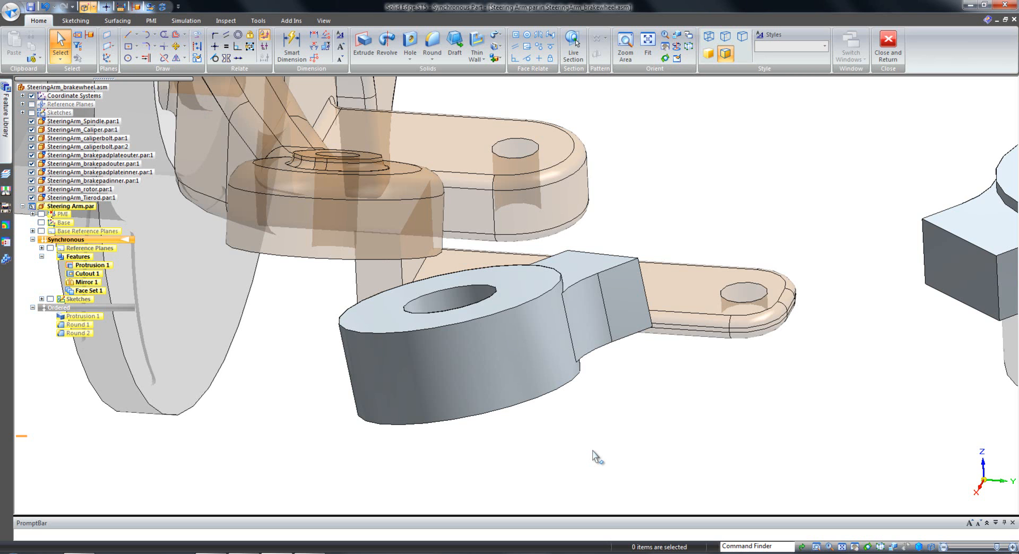
middle_drag(597, 457, 467, 301)
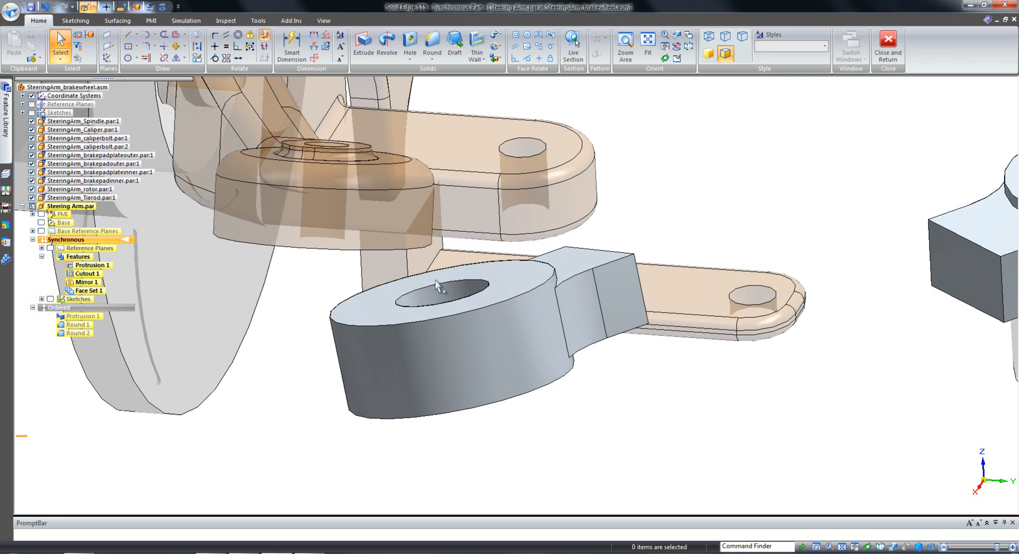
middle_drag(360, 264, 343, 177)
middle_drag(282, 171, 207, 337)
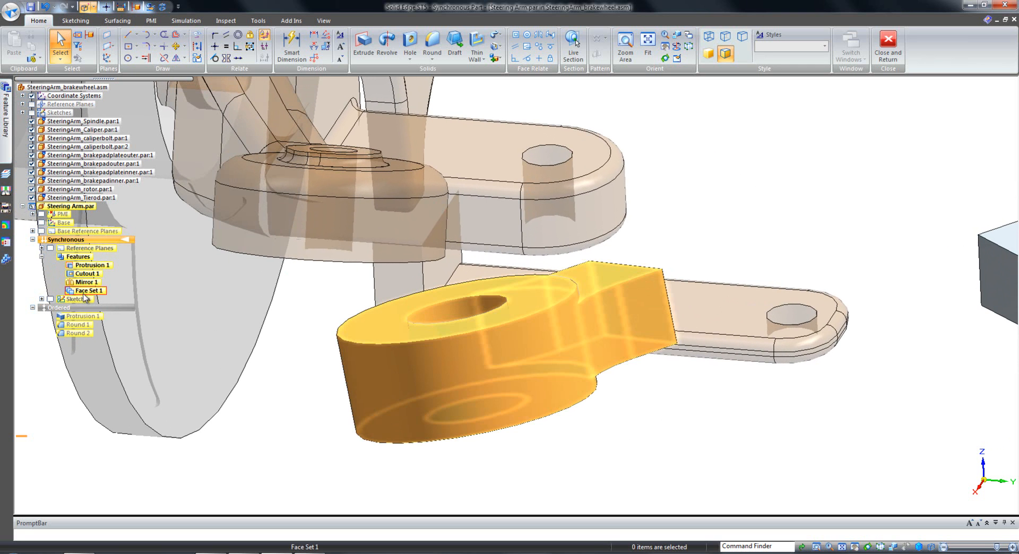
click(84, 291)
middle_drag(490, 320, 495, 330)
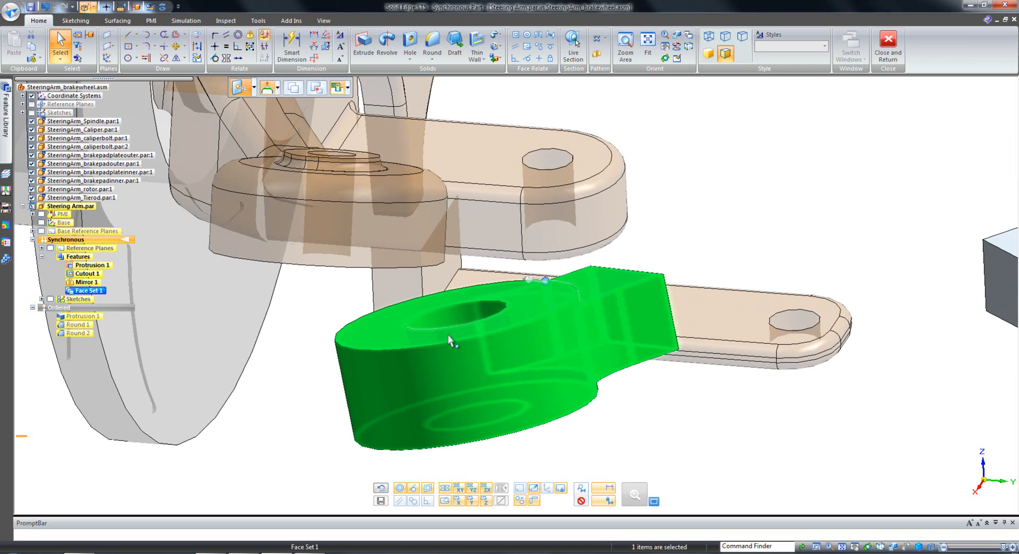
click(514, 36)
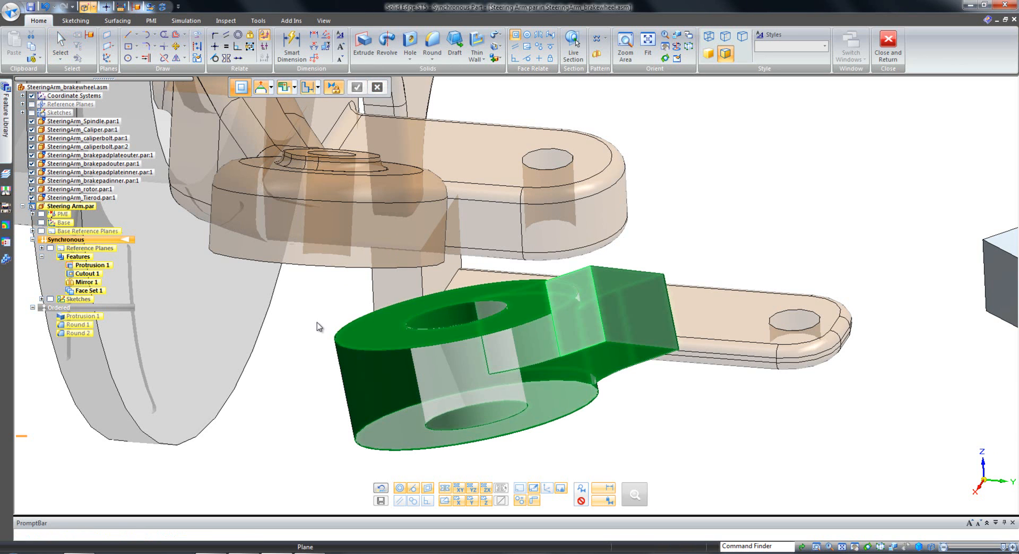
middle_drag(316, 323, 314, 222)
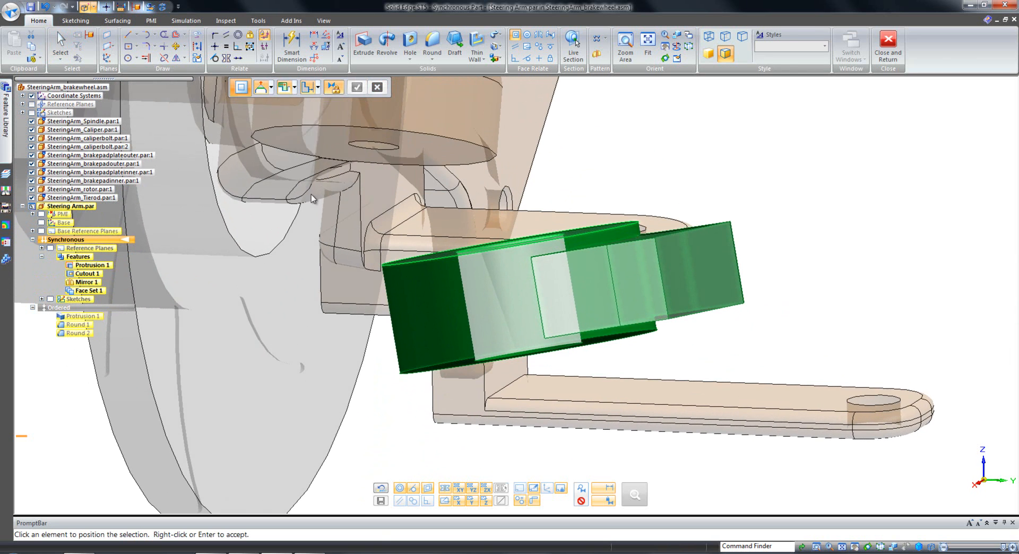
click(318, 142)
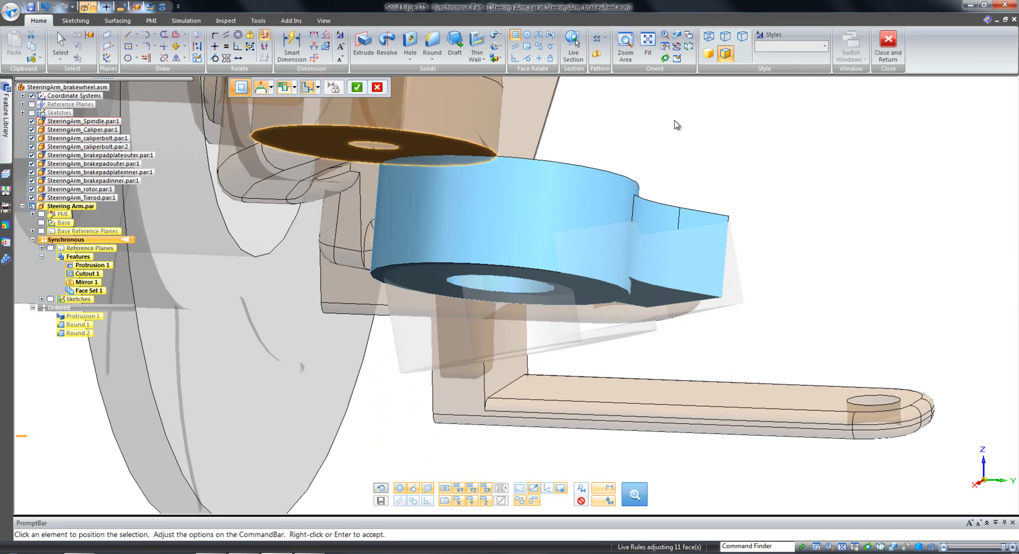
middle_drag(678, 125, 671, 148)
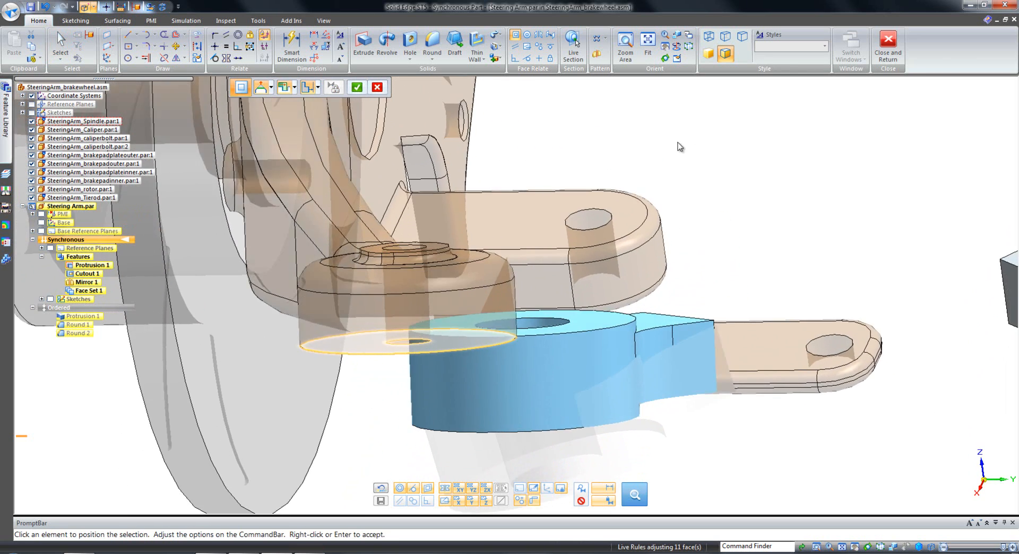
right_click(659, 133)
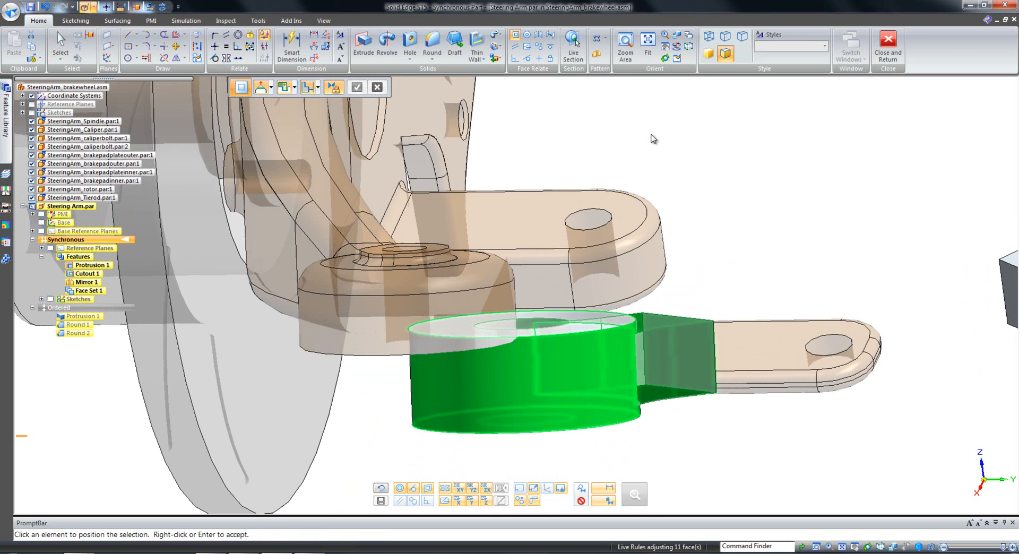
Make the free ring end concentric with the spindle arm's round boss directly above it.
click(528, 36)
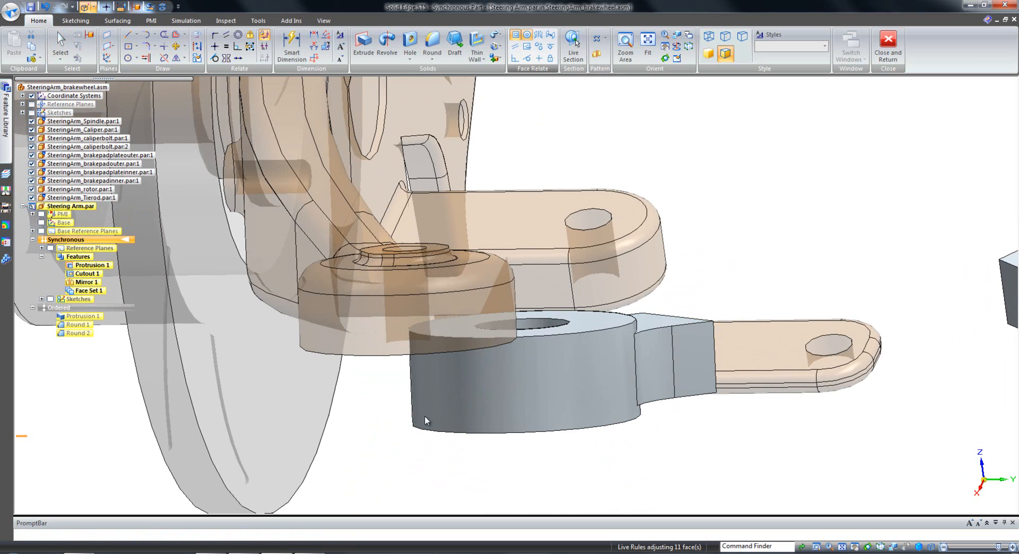
click(442, 402)
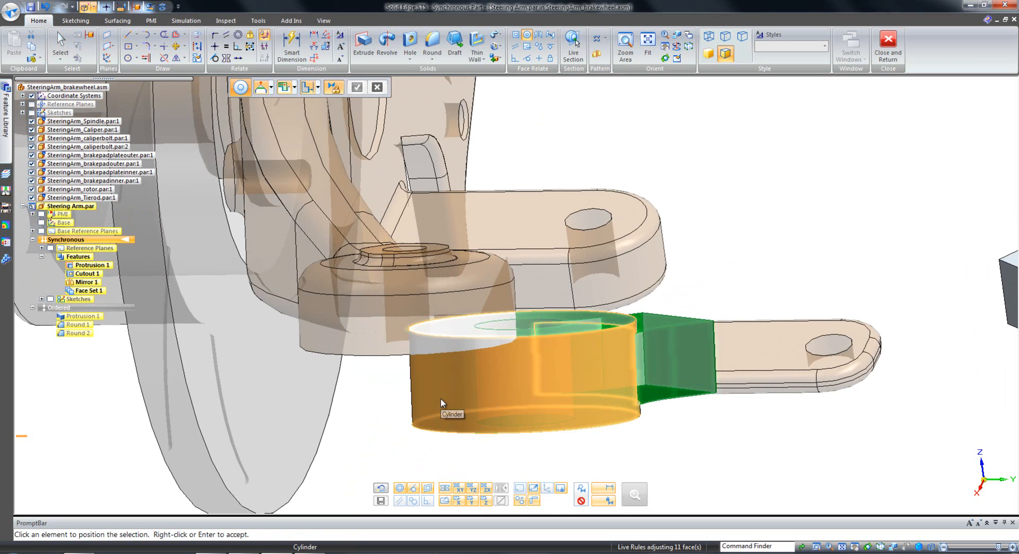
click(365, 344)
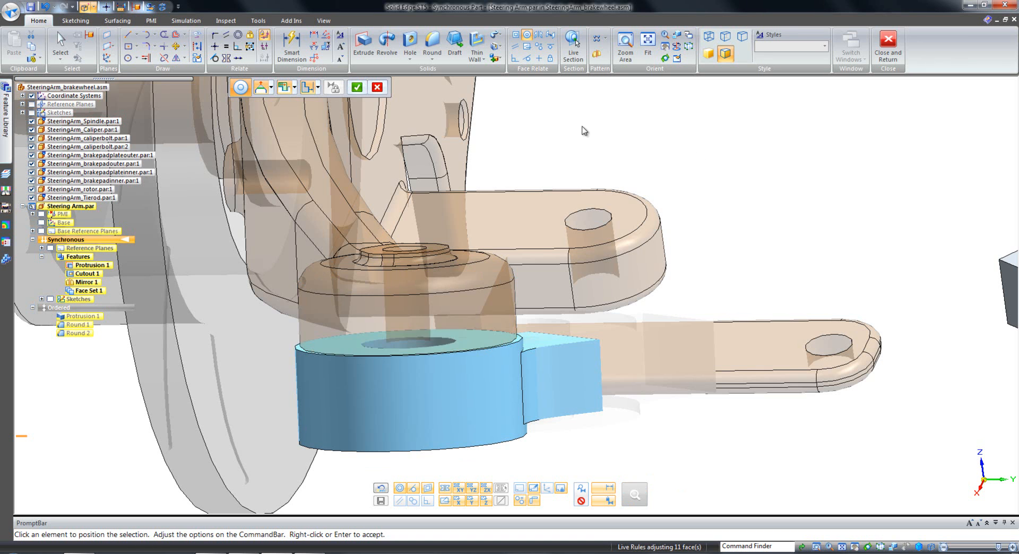
right_click(618, 119)
scroll(504, 129, down, 3)
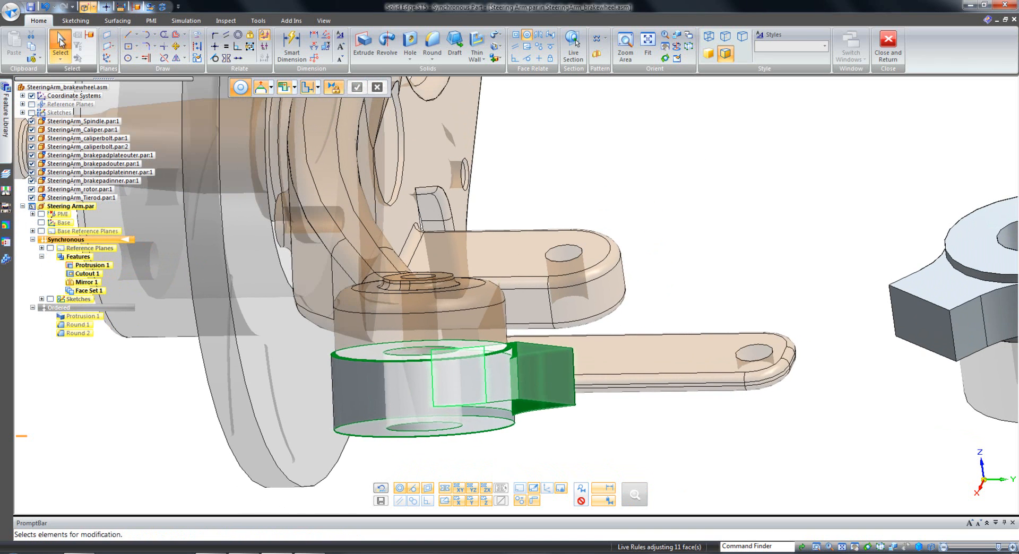
click(60, 45)
Dimension the width of the arm stub's end edge on the ring above the tie rod.
middle_drag(489, 200, 484, 346)
right_drag(587, 173, 559, 171)
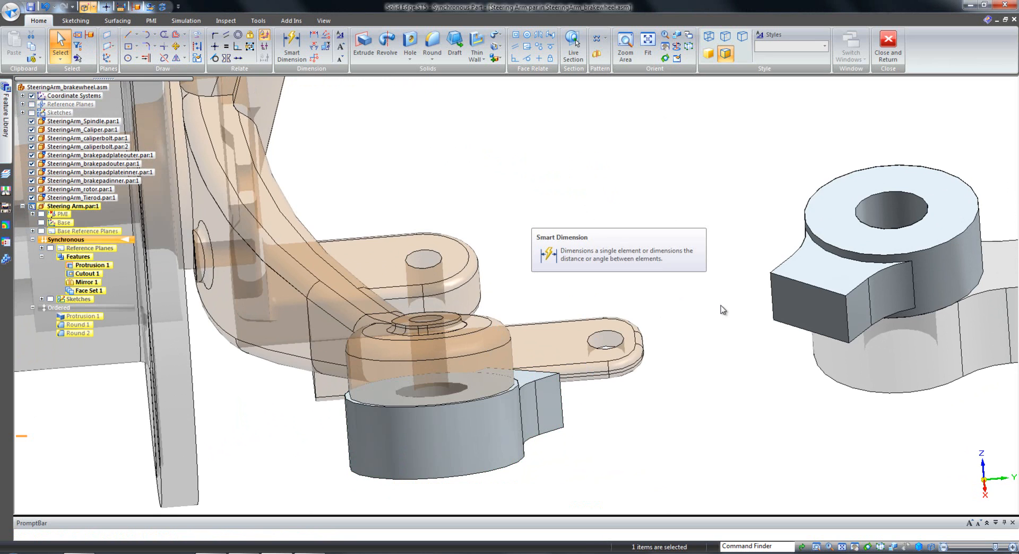
middle_drag(722, 309, 741, 311)
click(768, 278)
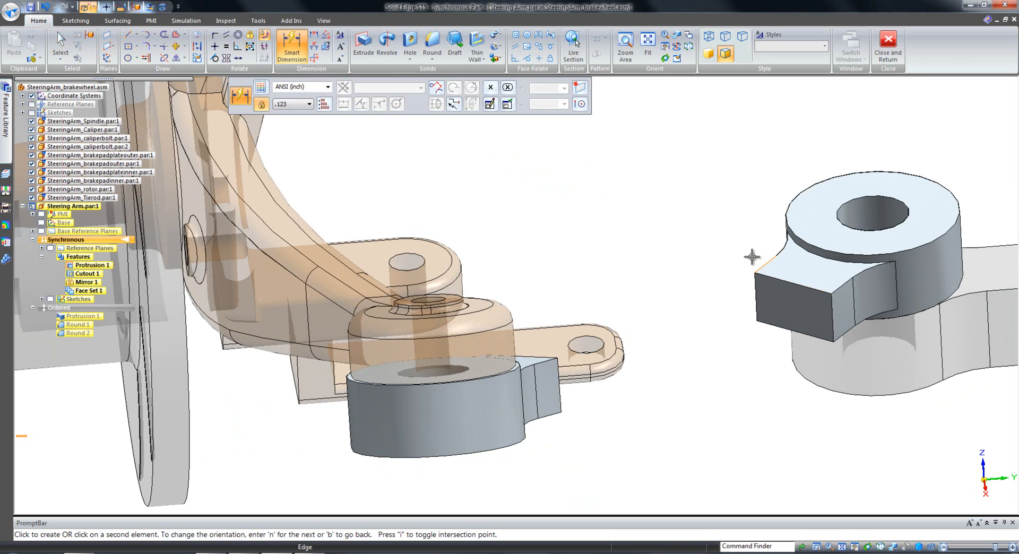
click(723, 232)
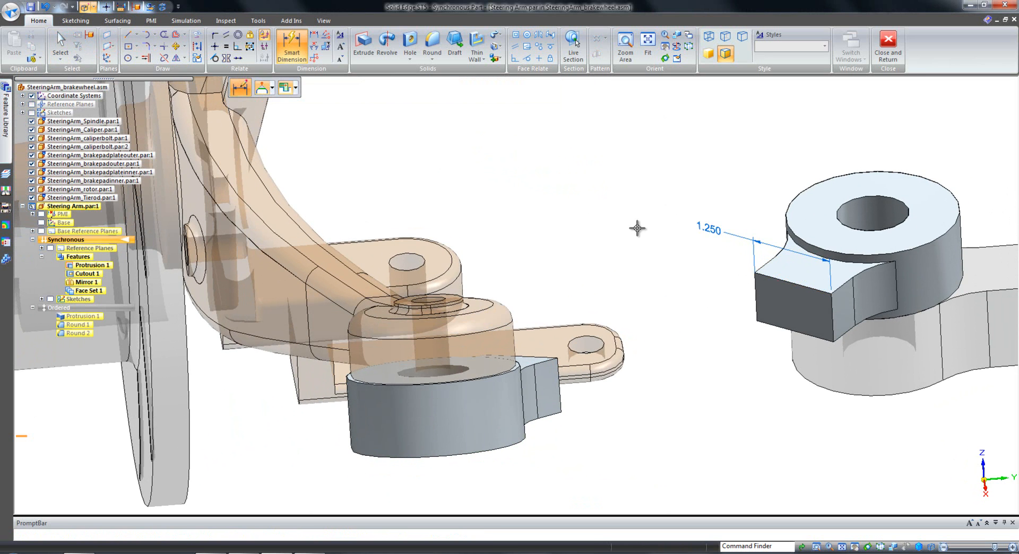
key(Escape)
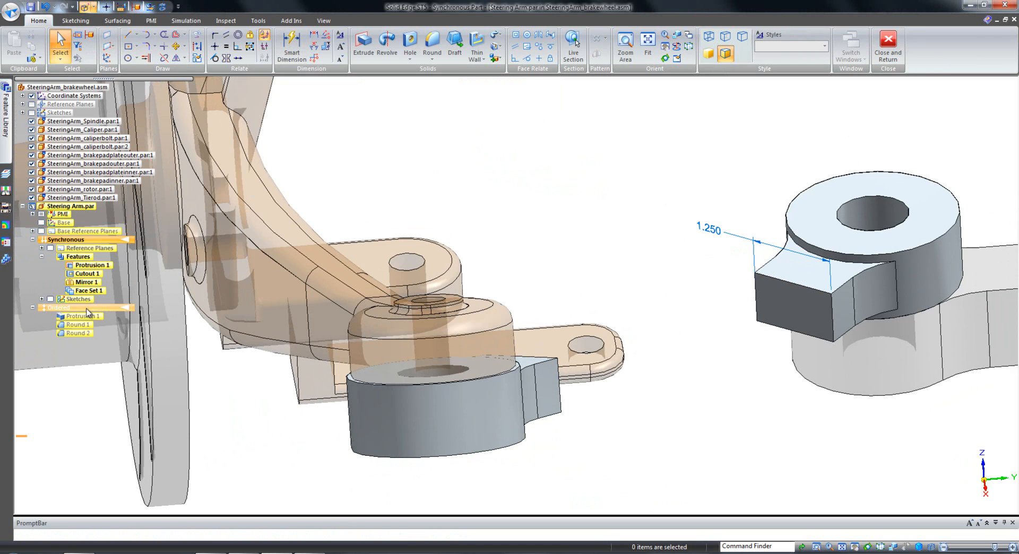
Switch to the Ordered environment and set the arm stub's width dimension at the tie rod ring to 1.500 in.
double_click(87, 309)
middle_drag(672, 200, 880, 204)
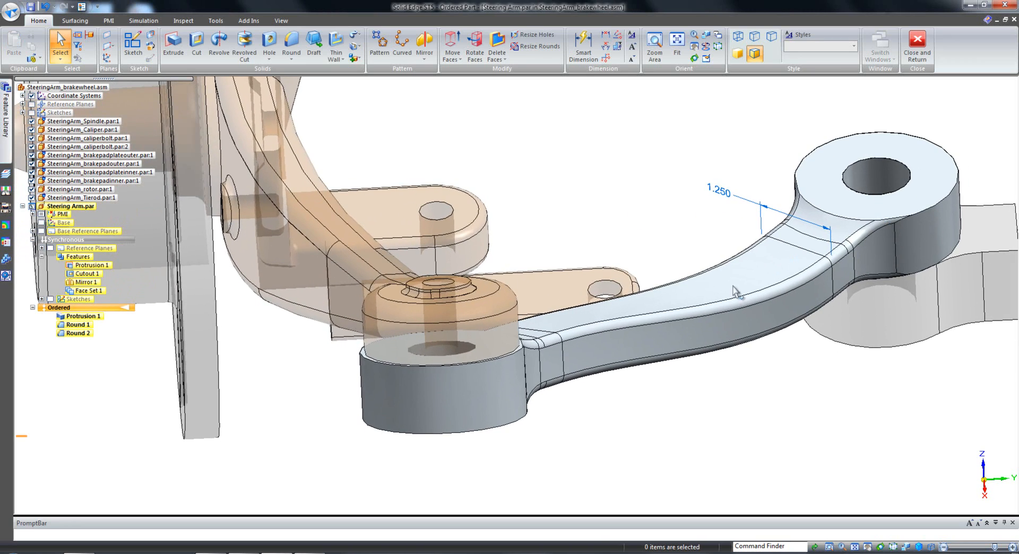
middle_drag(775, 419, 699, 412)
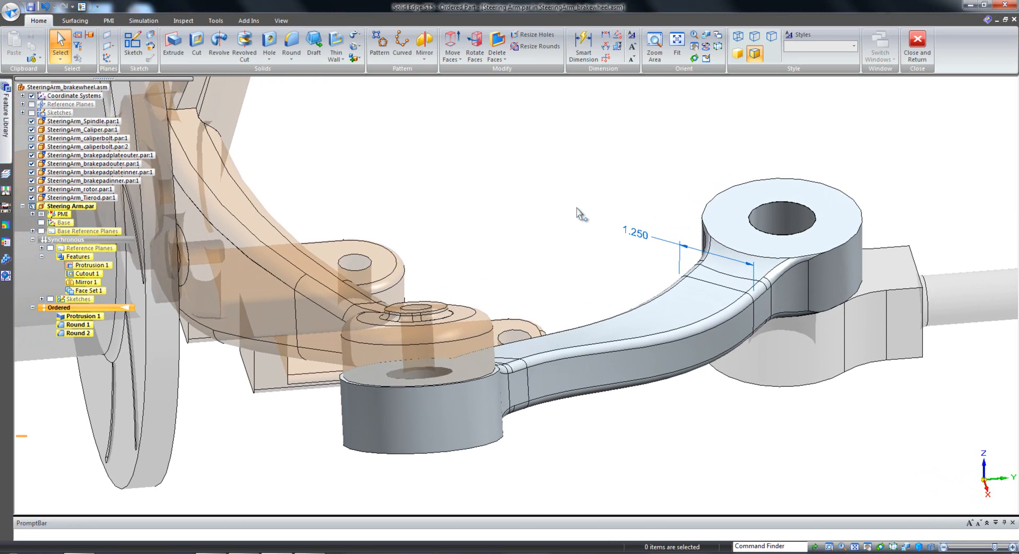
click(634, 235)
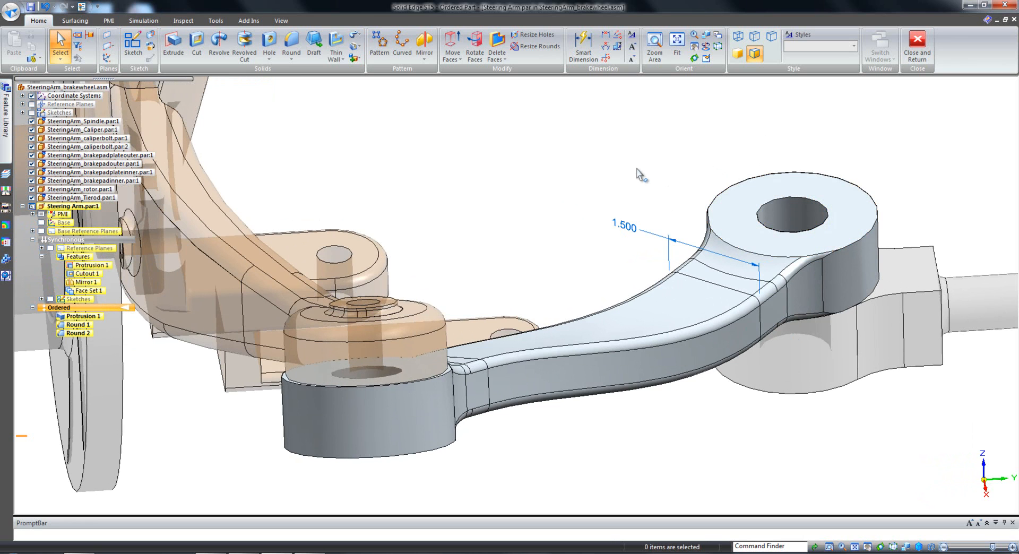
Move the top faces of the tie rod ring and its arm stub upward by .25 in.
click(752, 205)
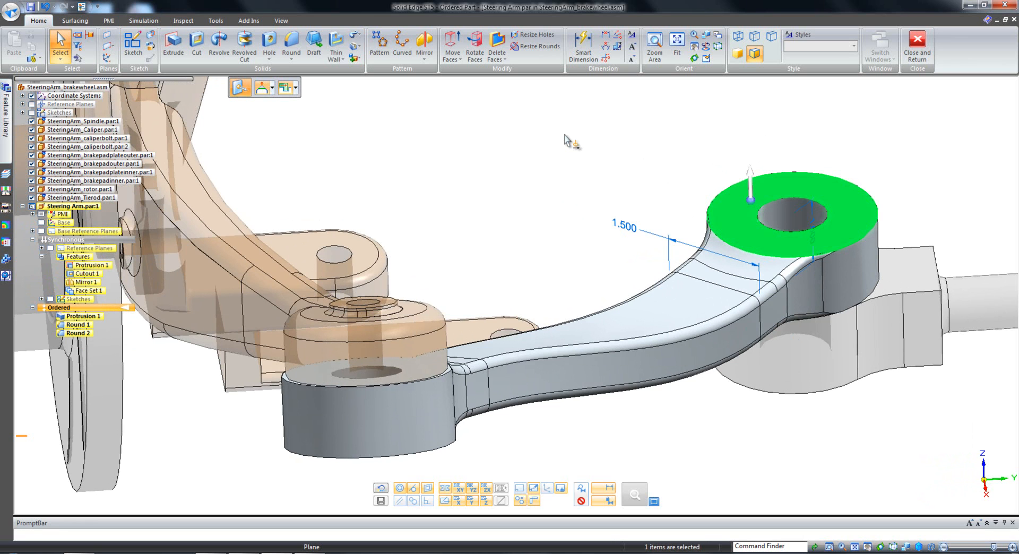
ctrl+click(698, 273)
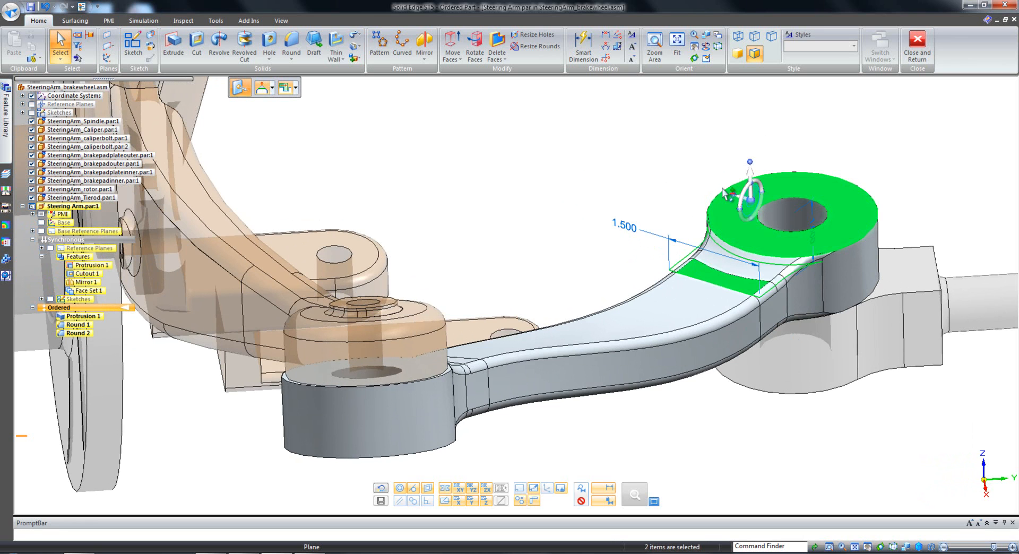
click(751, 205)
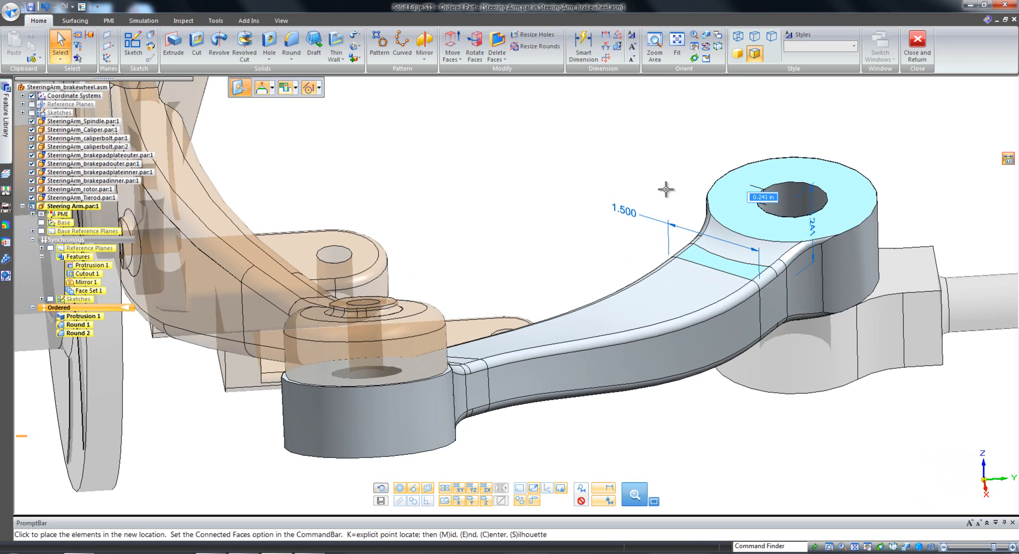
text(.25)
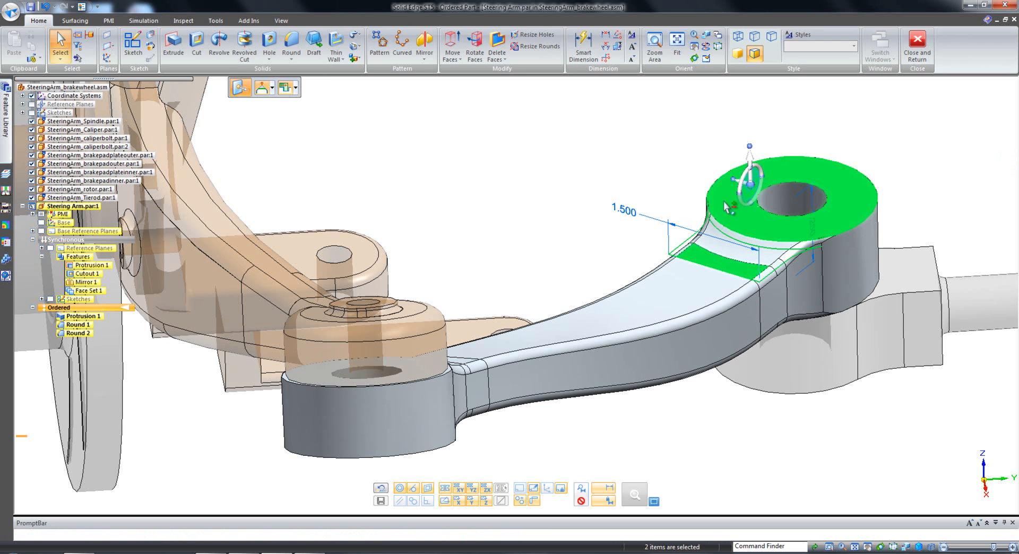
Set the tie rod ring's height dimension to 1.5 in.
click(815, 229)
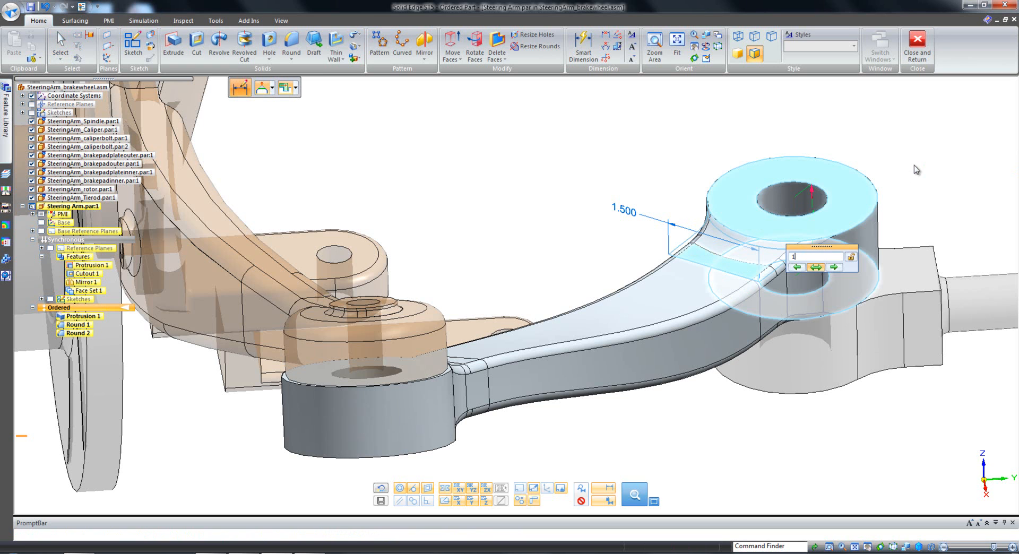
text(1.5)
key(Return)
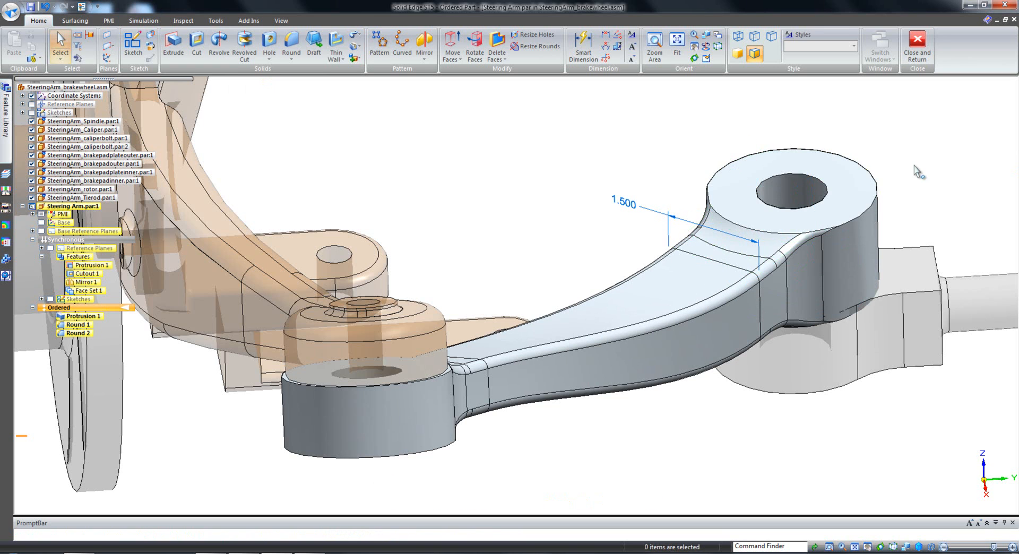
Review the fitted Steering Arm from several angles, then close the in-place edit and return to the assembly.
scroll(461, 161, down, 5)
middle_drag(461, 161, 189, 411)
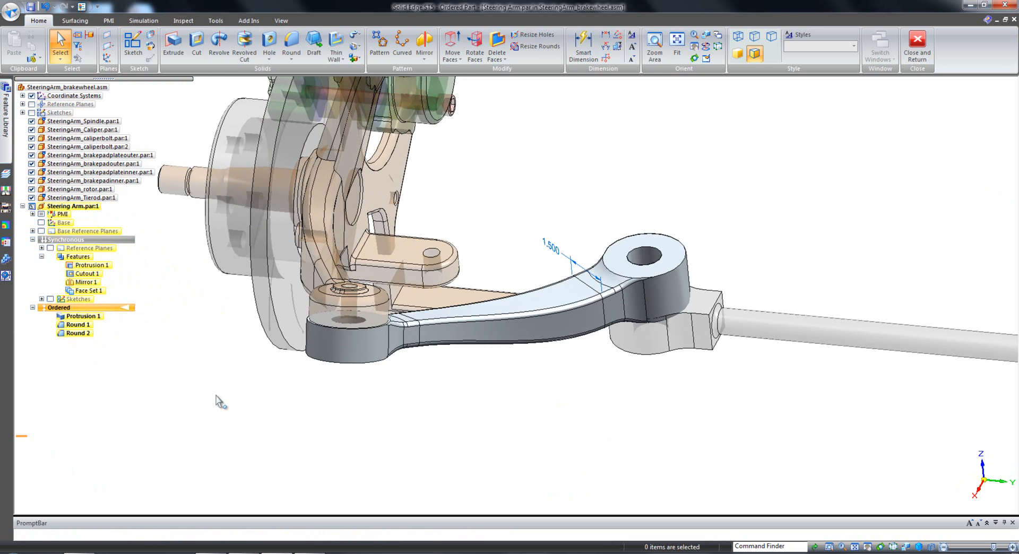
middle_drag(153, 361, 156, 355)
middle_drag(796, 127, 760, 154)
click(911, 51)
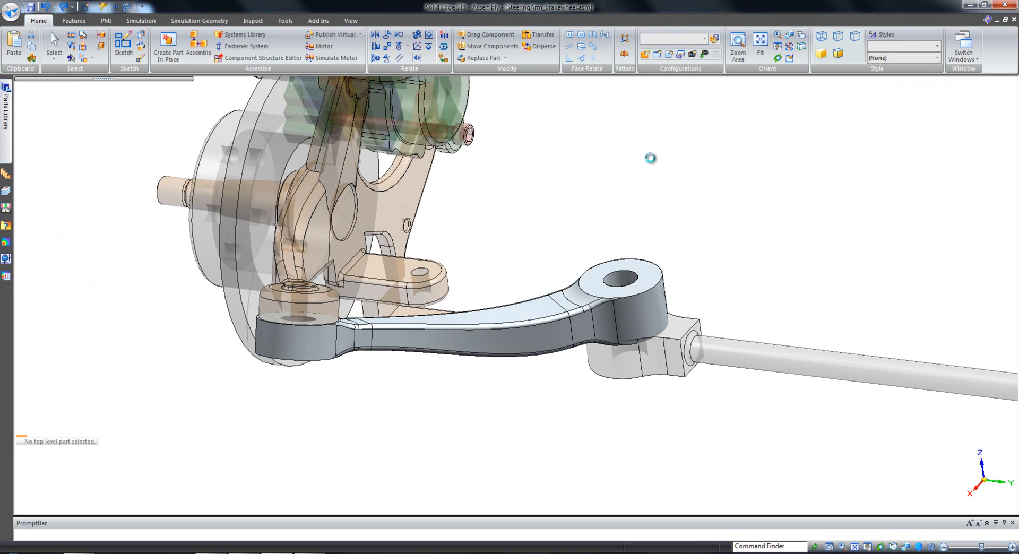